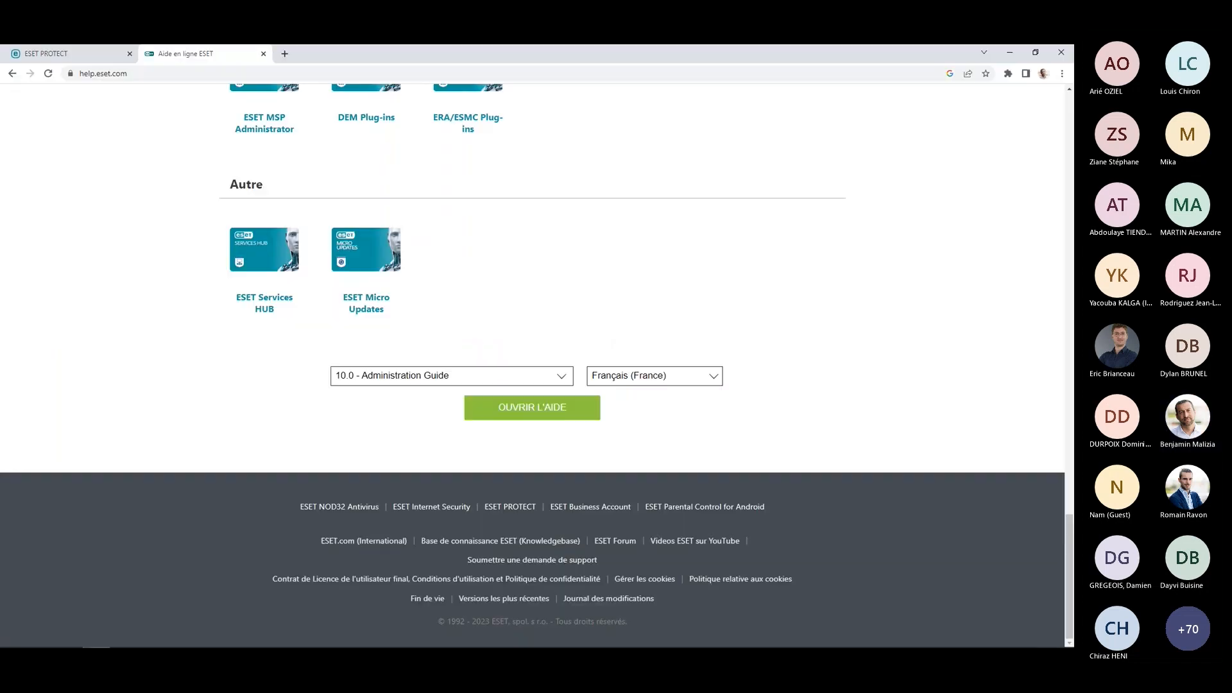
Switch to the ESET PROTECT console, open licence management and show the actions available for an ESET LiveGuard Advanced licence.
{"action": "left_click", "coordinate": [48, 55]}
{"action": "left_click", "coordinate": [431, 438]}
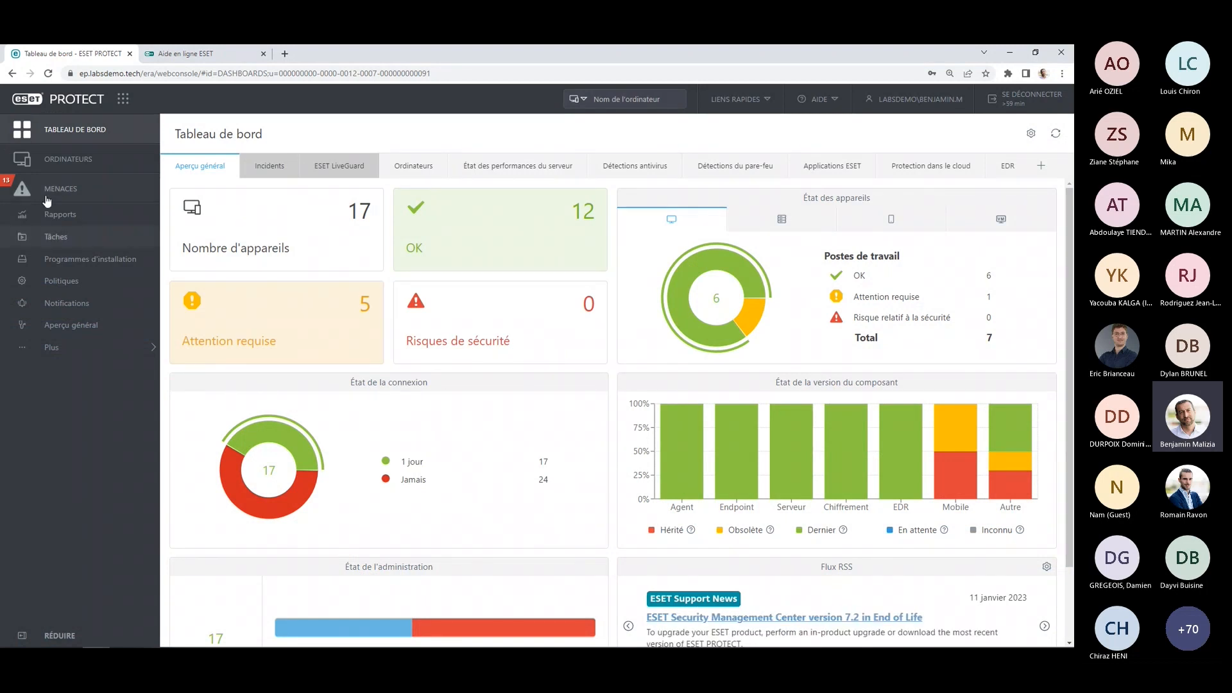
{"action": "left_click", "coordinate": [63, 349]}
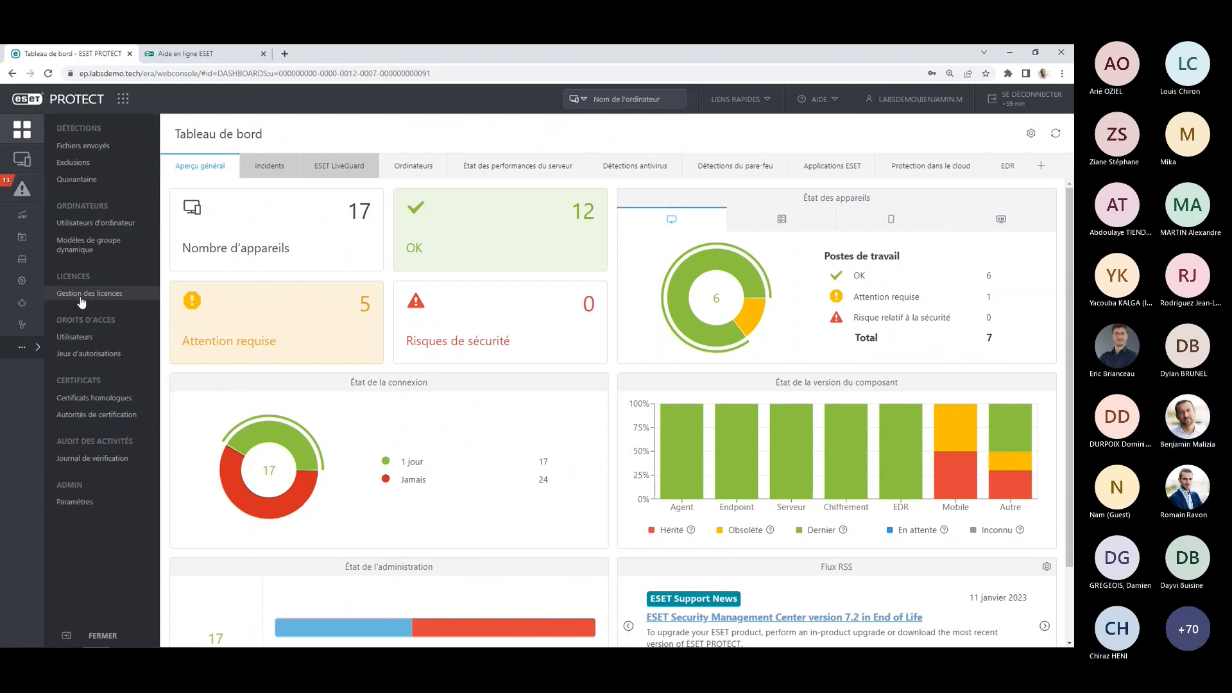
{"action": "left_click", "coordinate": [99, 299]}
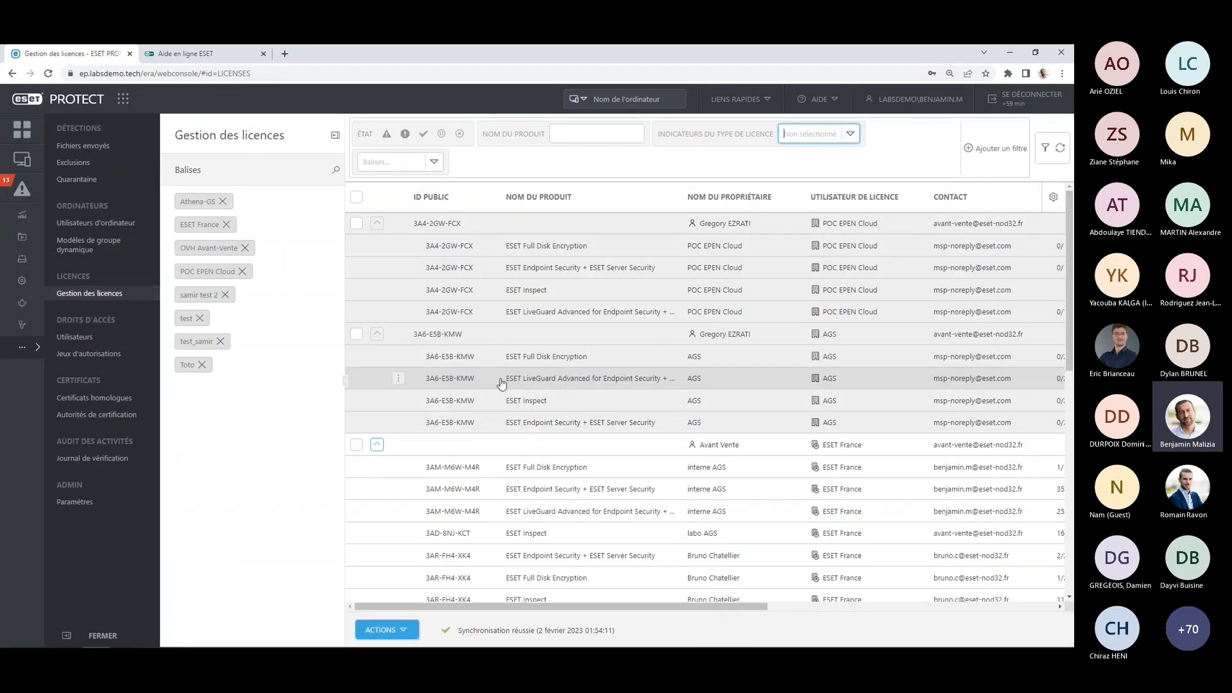
{"action": "left_click", "coordinate": [562, 381]}
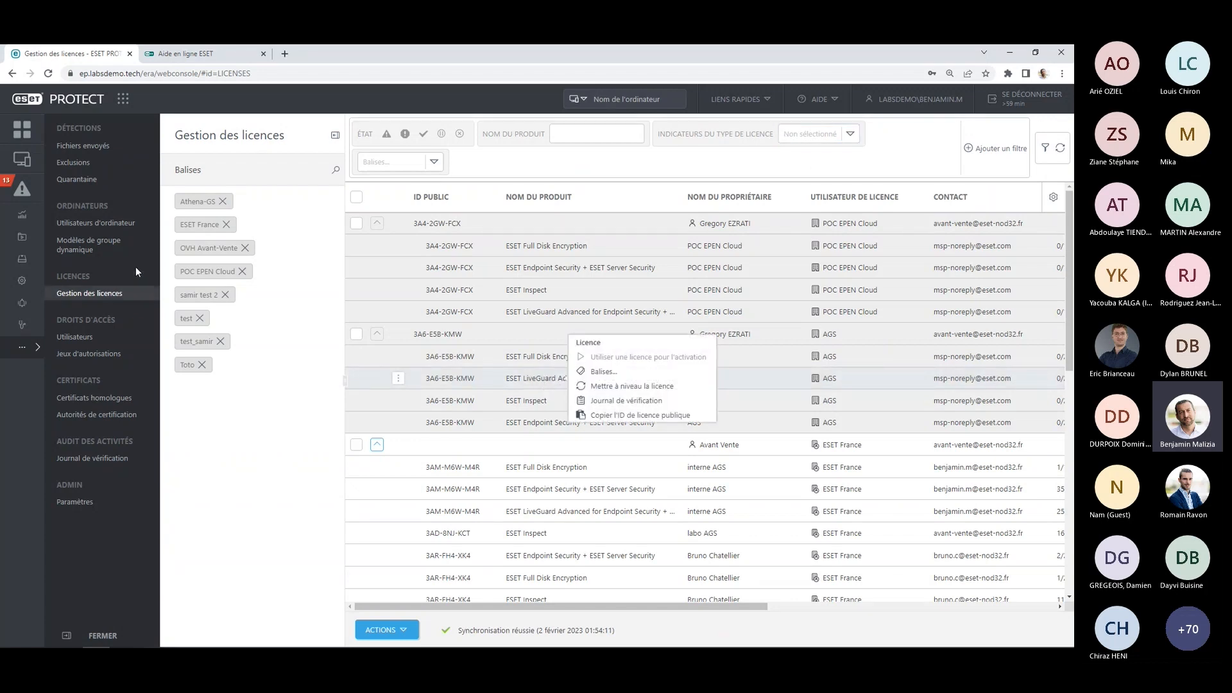
Open the computers view and show the Solutions actions of the Tous group, including Activer ESET LiveGuard.
{"action": "left_click", "coordinate": [28, 143]}
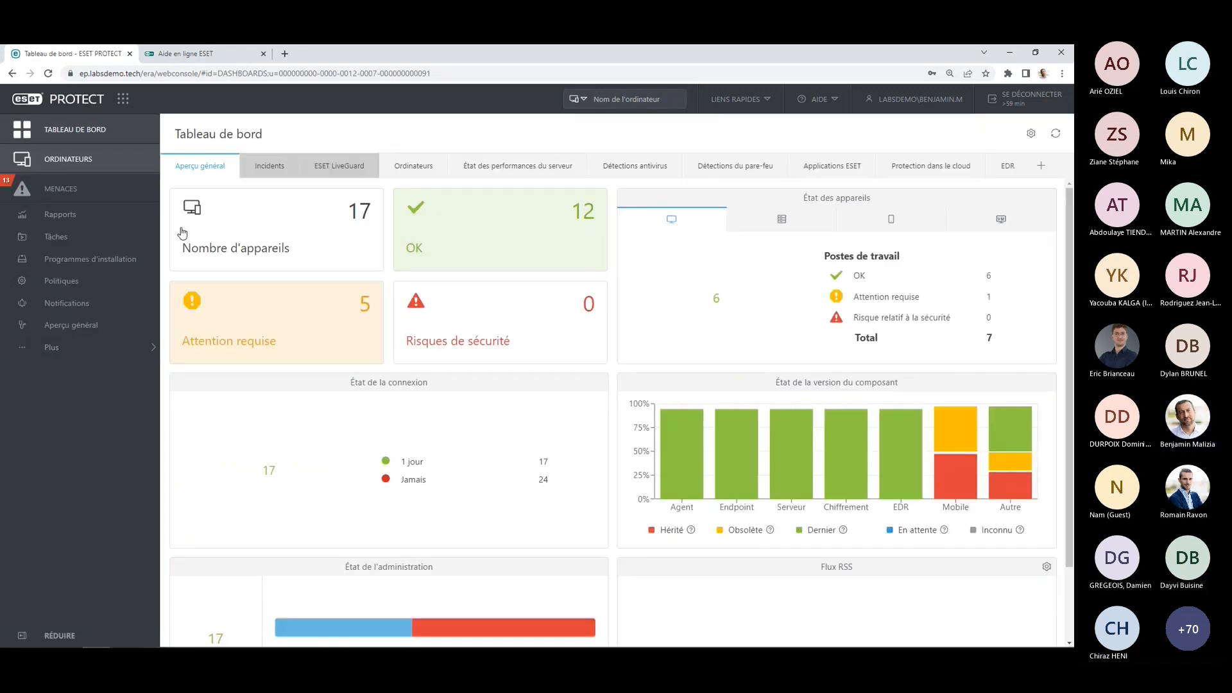
{"action": "left_click", "coordinate": [123, 166]}
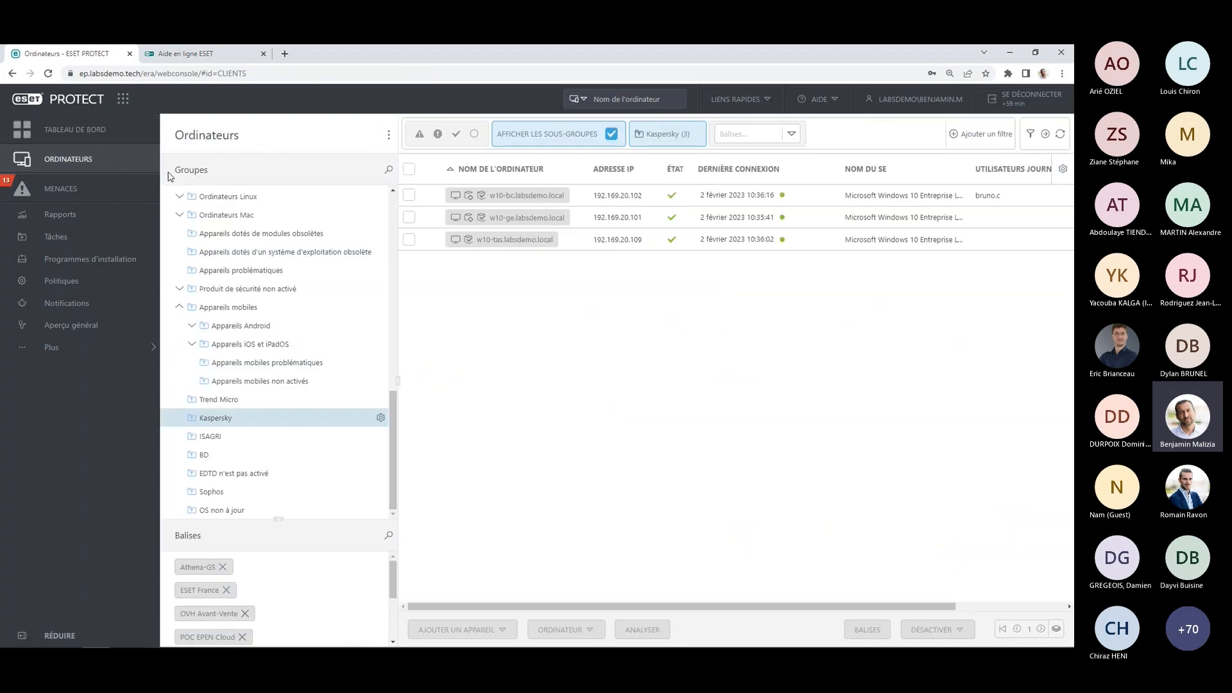
{"action": "scroll", "coordinate": [237, 337], "scroll_direction": "up", "scroll_amount": 10}
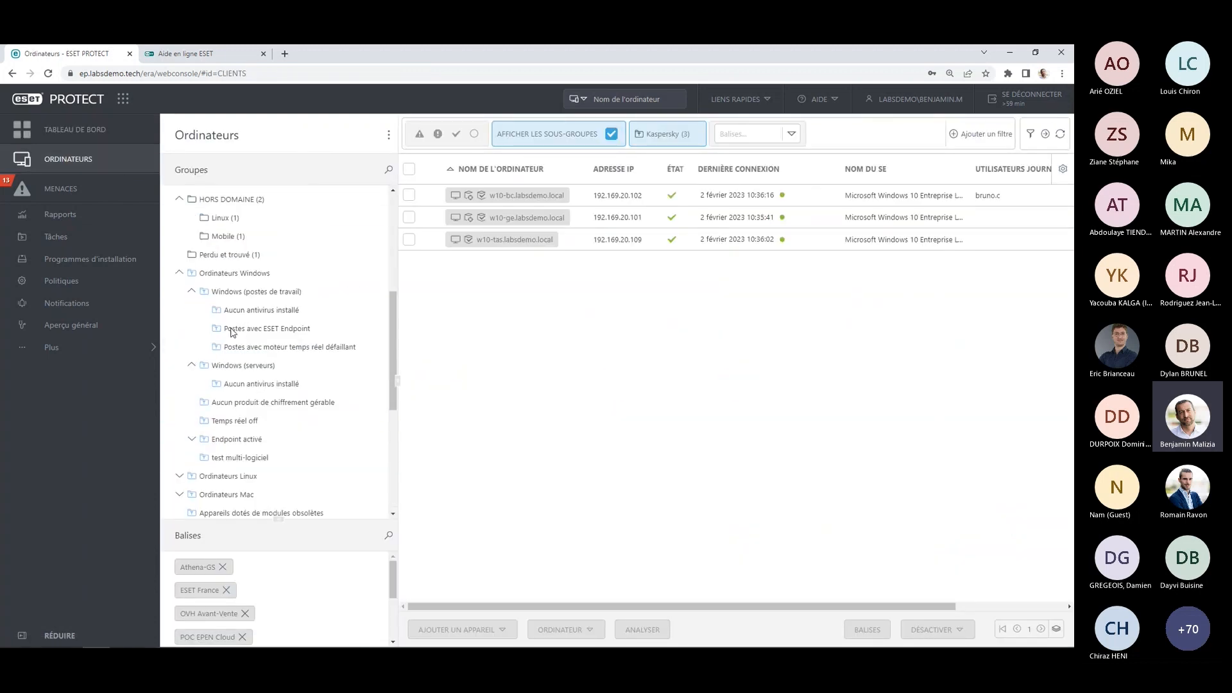
{"action": "scroll", "coordinate": [231, 330], "scroll_direction": "up", "scroll_amount": 3}
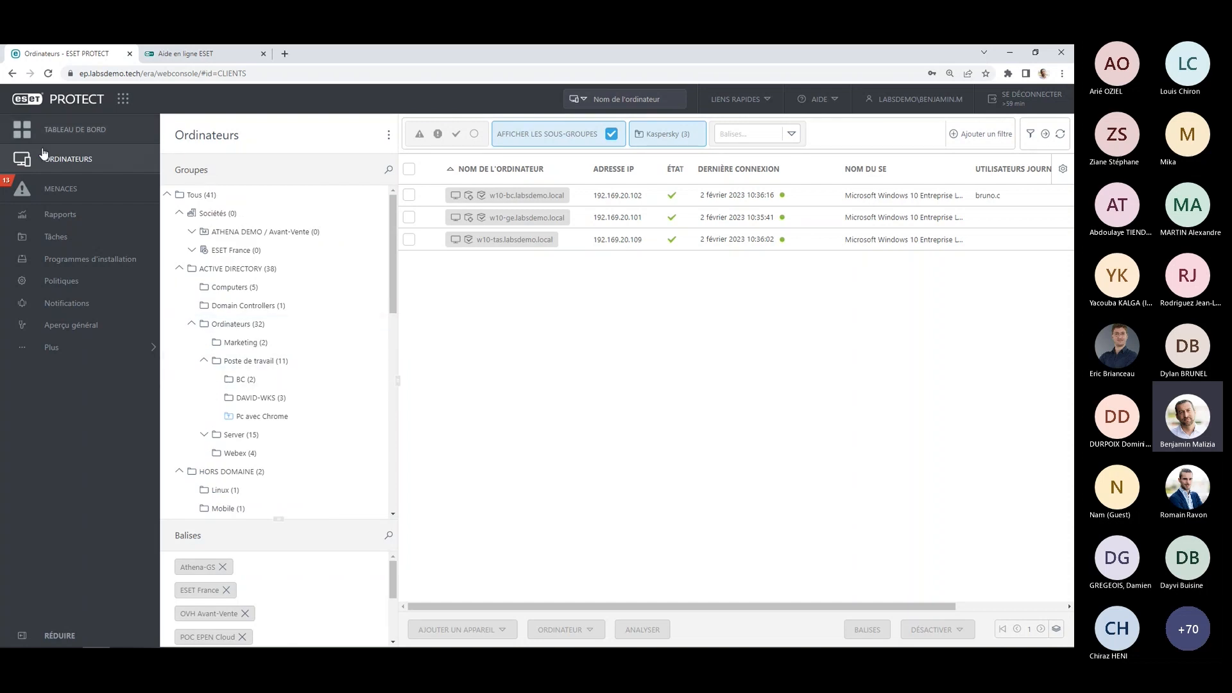
{"action": "left_click", "coordinate": [282, 196]}
{"action": "left_click", "coordinate": [380, 194]}
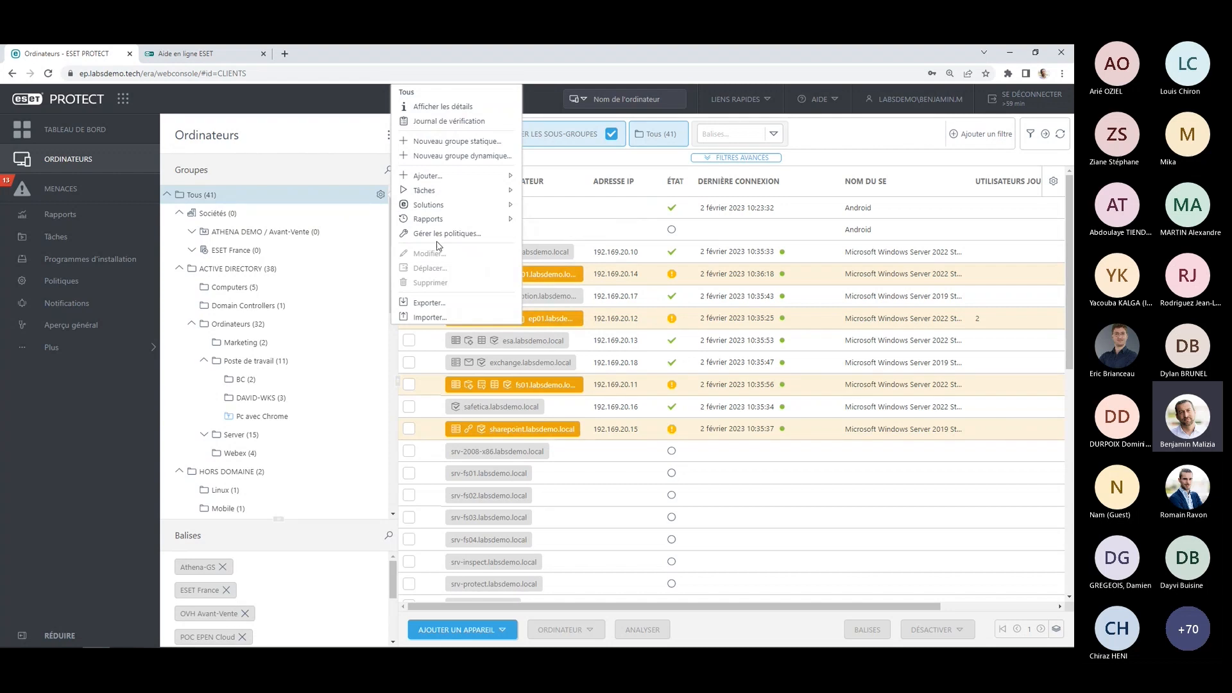
{"action": "mouse_move", "coordinate": [478, 205]}
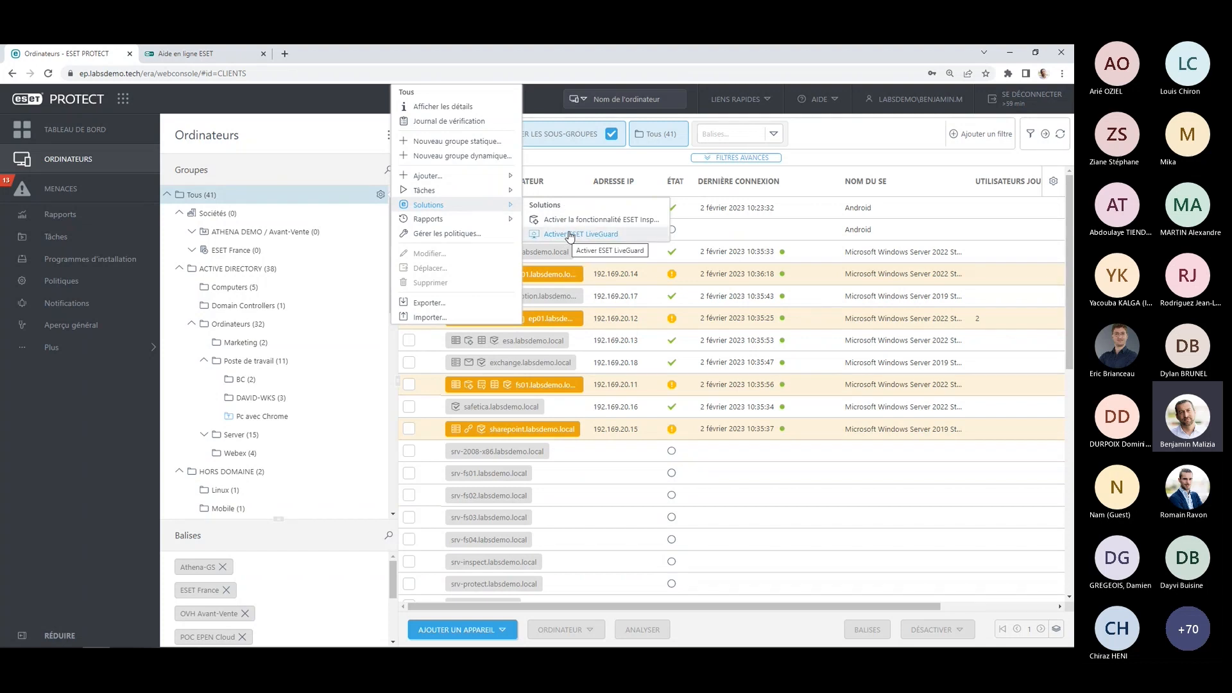
{"action": "left_click", "coordinate": [109, 396]}
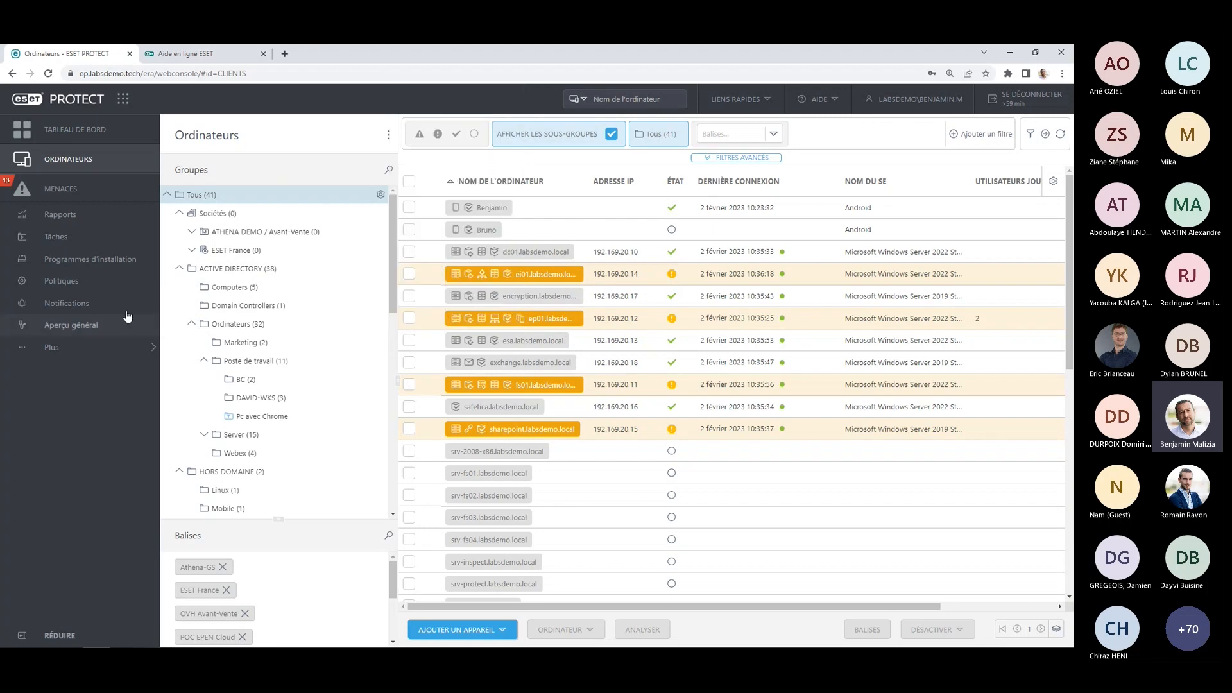
Open the policy "AD Postes de travail - Sécurité maximale" for editing and display its cloud protection settings.
{"action": "left_click", "coordinate": [126, 287]}
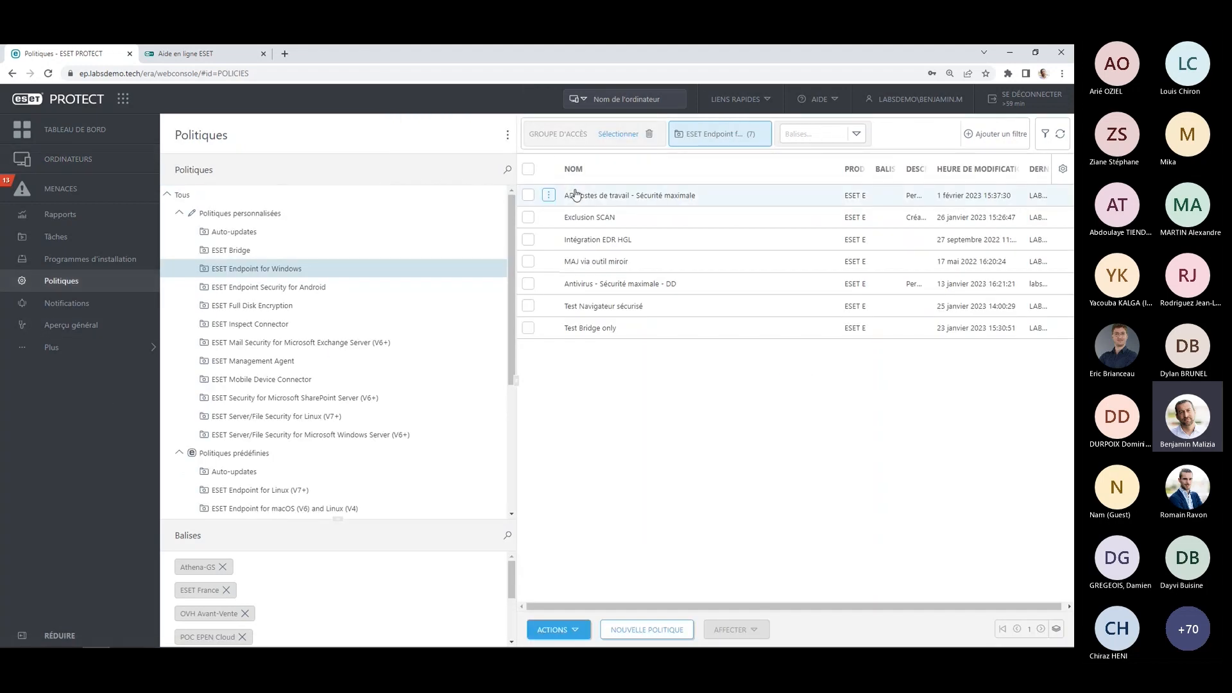
{"action": "left_click", "coordinate": [549, 196]}
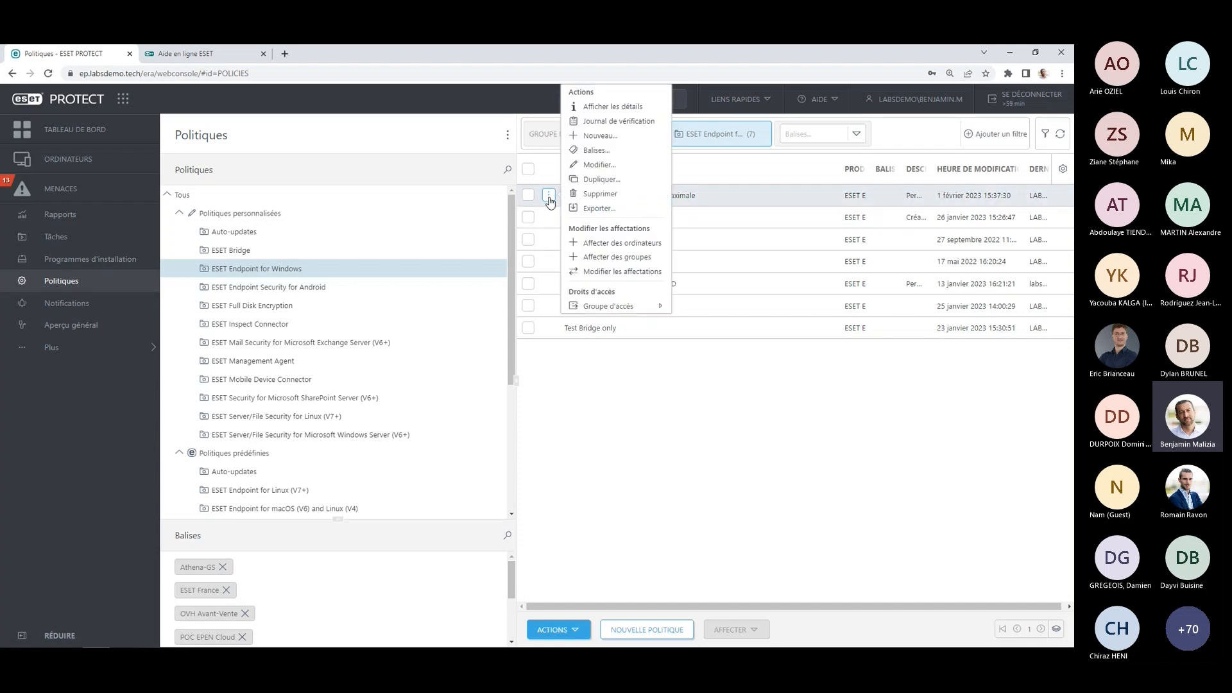
{"action": "left_click", "coordinate": [610, 164]}
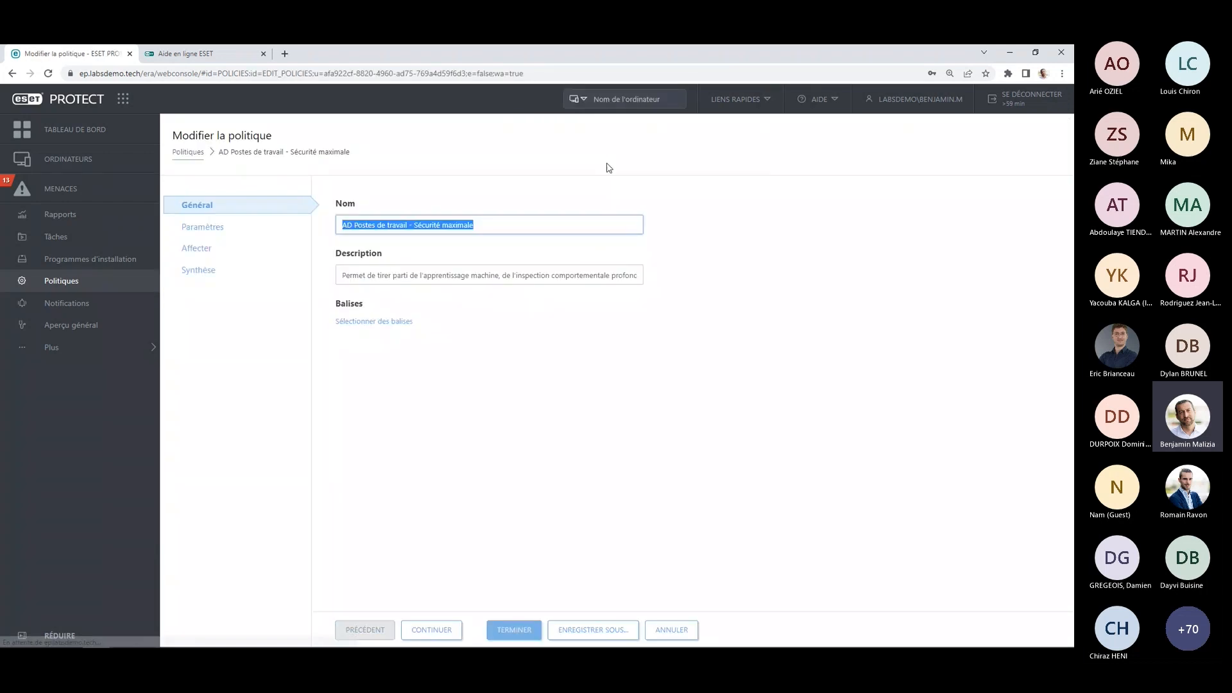
{"action": "left_click", "coordinate": [225, 235]}
{"action": "left_click", "coordinate": [397, 244]}
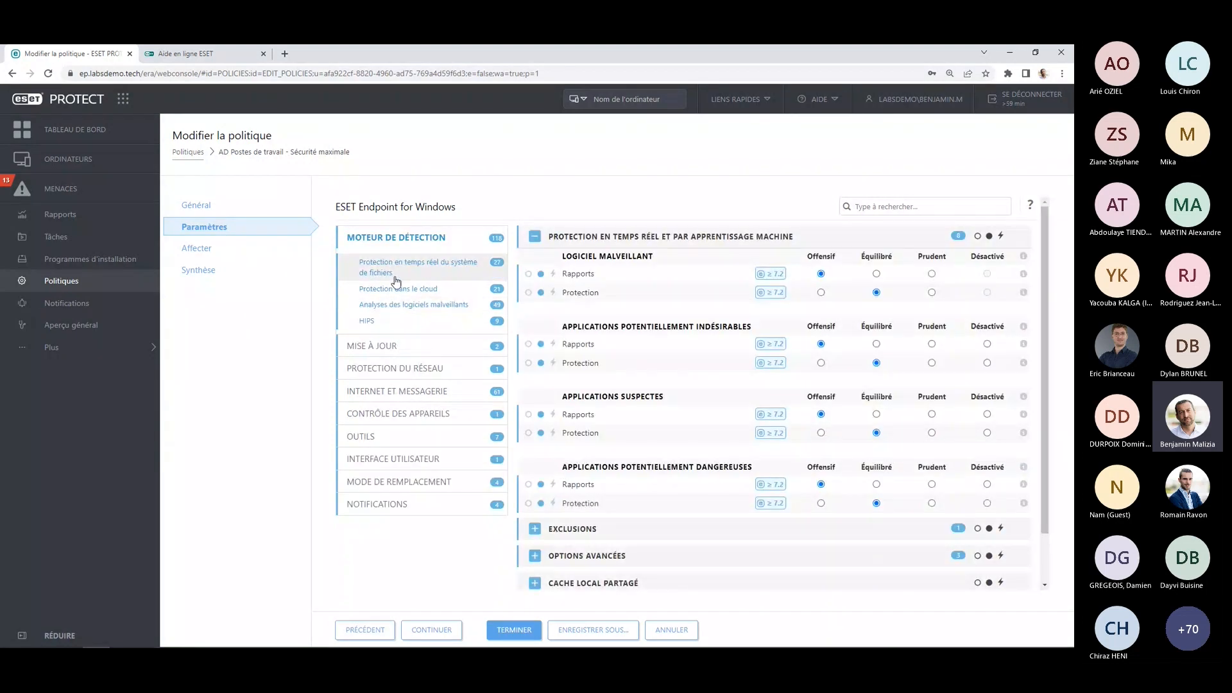
{"action": "left_click", "coordinate": [400, 292]}
{"action": "left_click_drag", "start_coordinate": [601, 297], "coordinate": [655, 295]}
{"action": "left_click", "coordinate": [674, 294]}
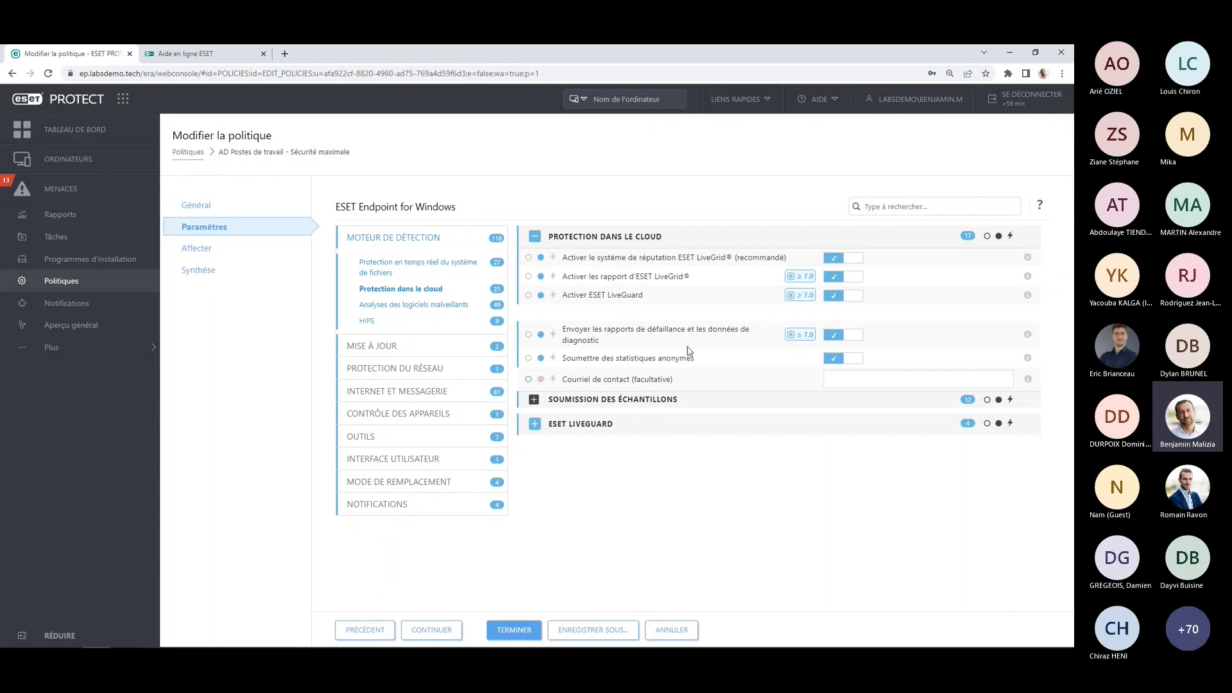
Examine the policy's sample submission settings and the ESET LiveGuard section, including the choices for Protection proactive.
{"action": "left_click", "coordinate": [608, 399]}
{"action": "scroll", "coordinate": [693, 371], "scroll_direction": "down", "scroll_amount": 3}
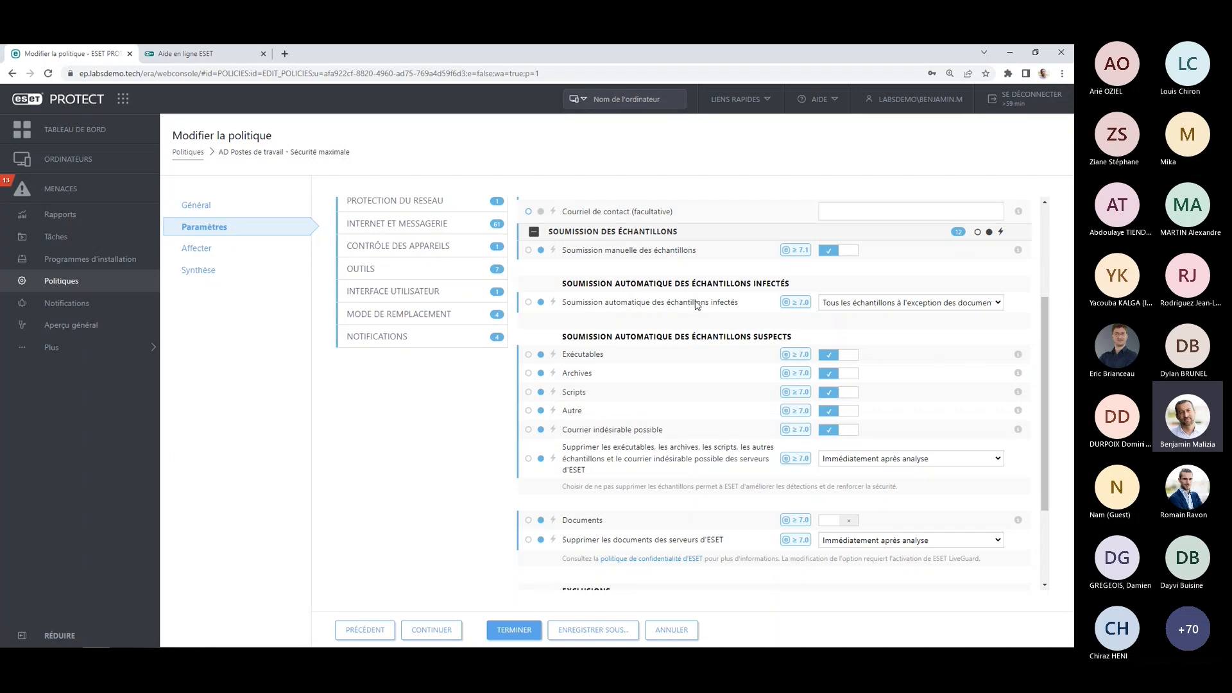
{"action": "mouse_move", "coordinate": [1021, 414]}
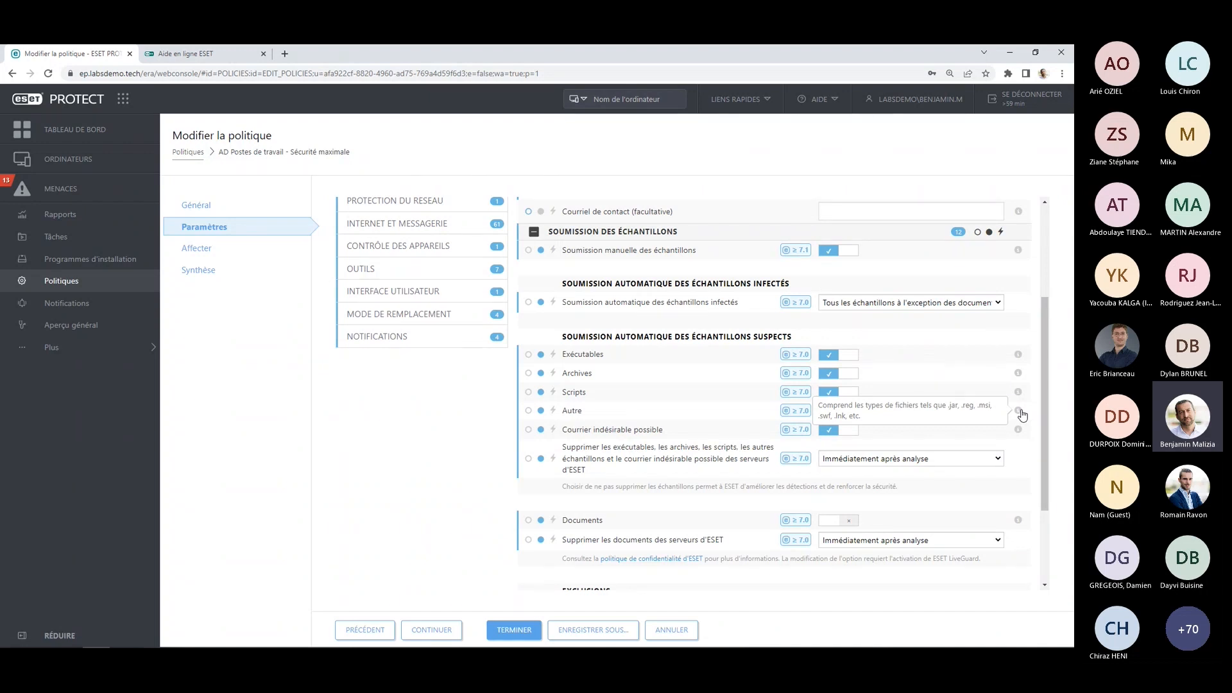
{"action": "scroll", "coordinate": [834, 438], "scroll_direction": "down", "scroll_amount": 2}
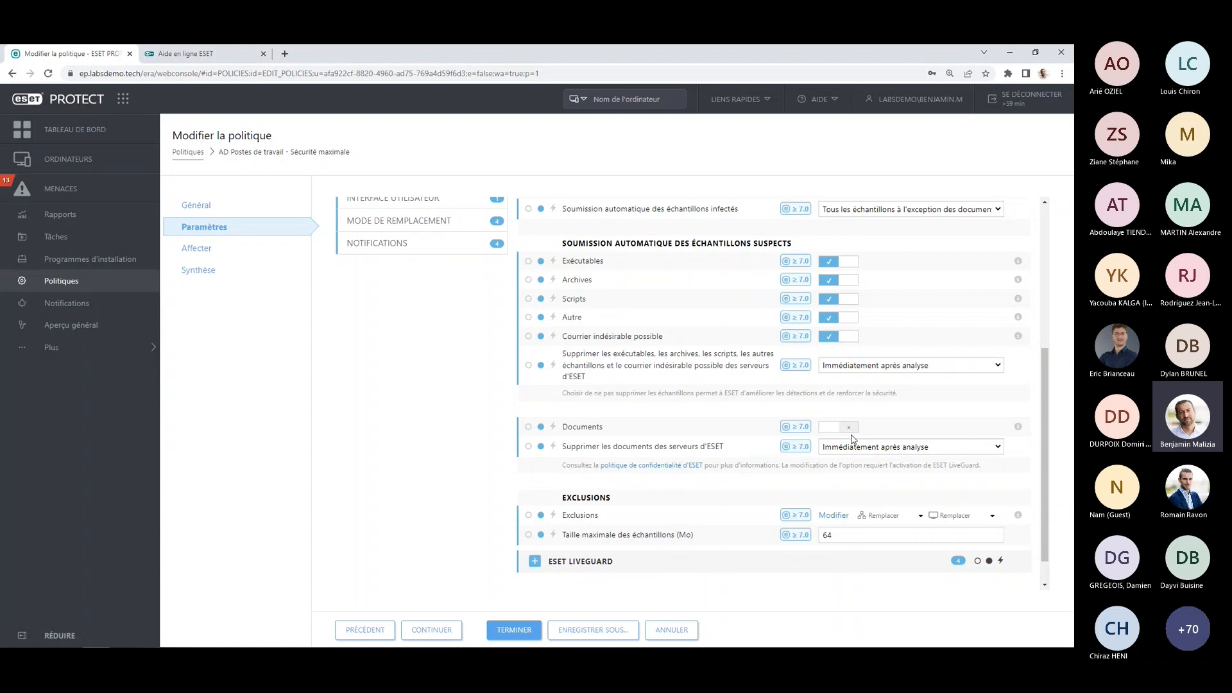
{"action": "scroll", "coordinate": [784, 441], "scroll_direction": "down", "scroll_amount": 1}
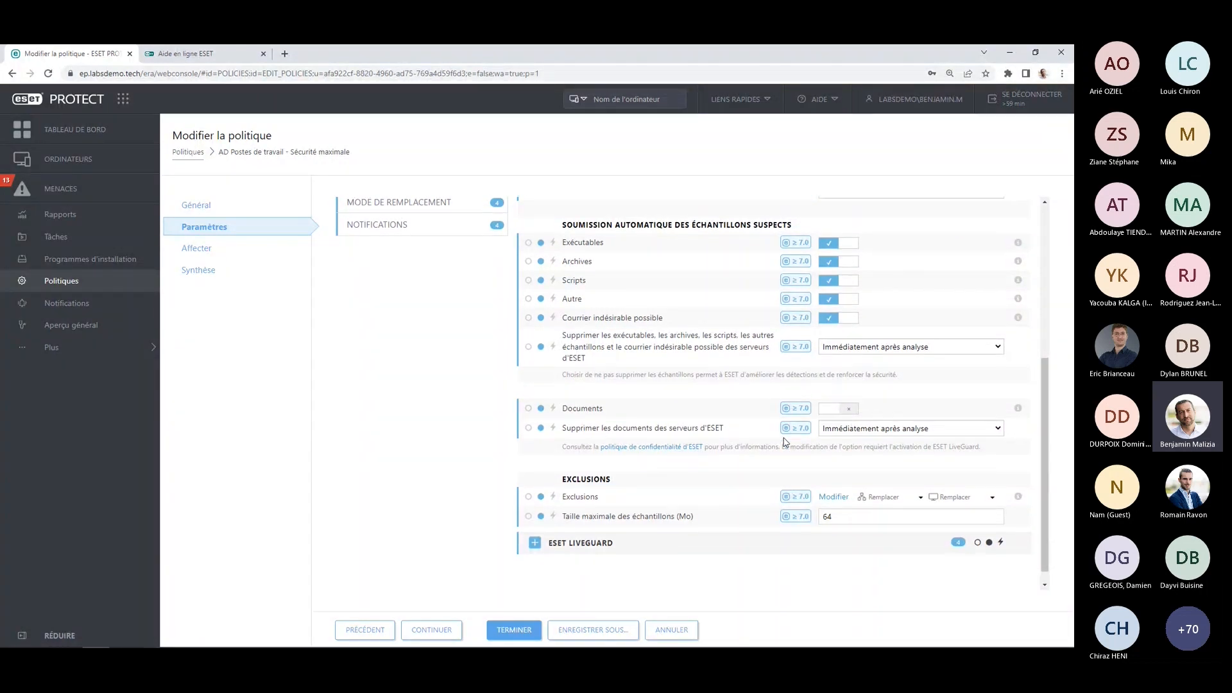
{"action": "scroll", "coordinate": [784, 442], "scroll_direction": "down", "scroll_amount": 1}
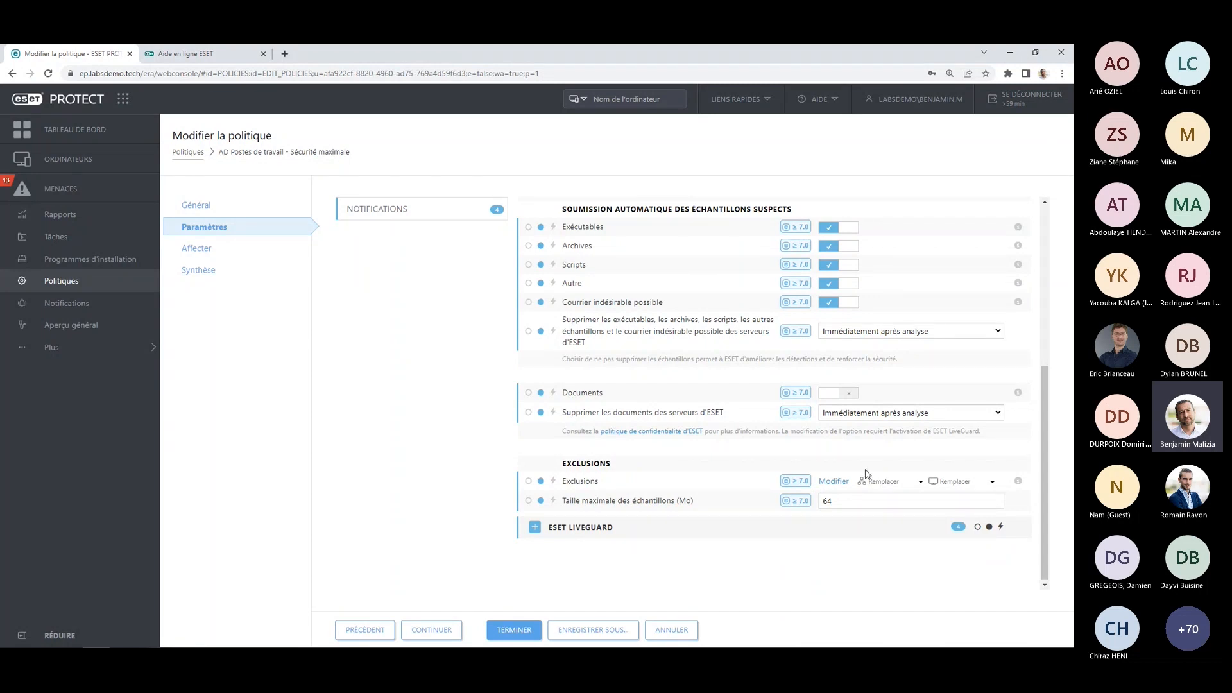
{"action": "left_click", "coordinate": [586, 532]}
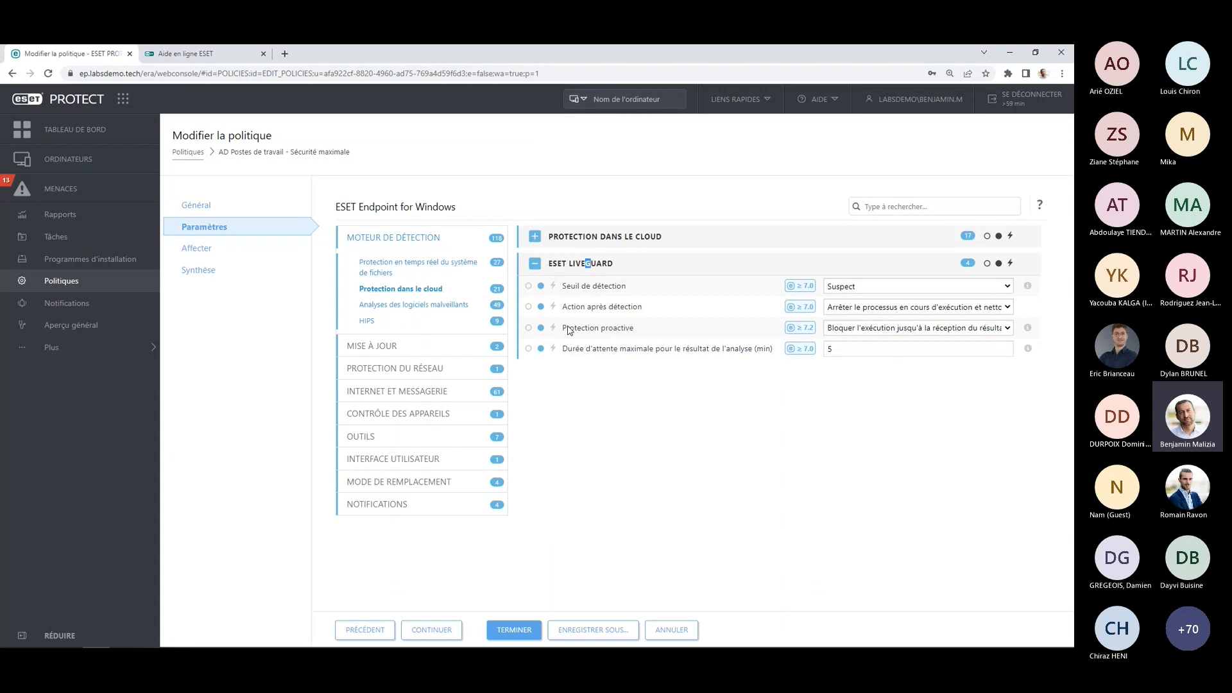
{"action": "left_click", "coordinate": [916, 330]}
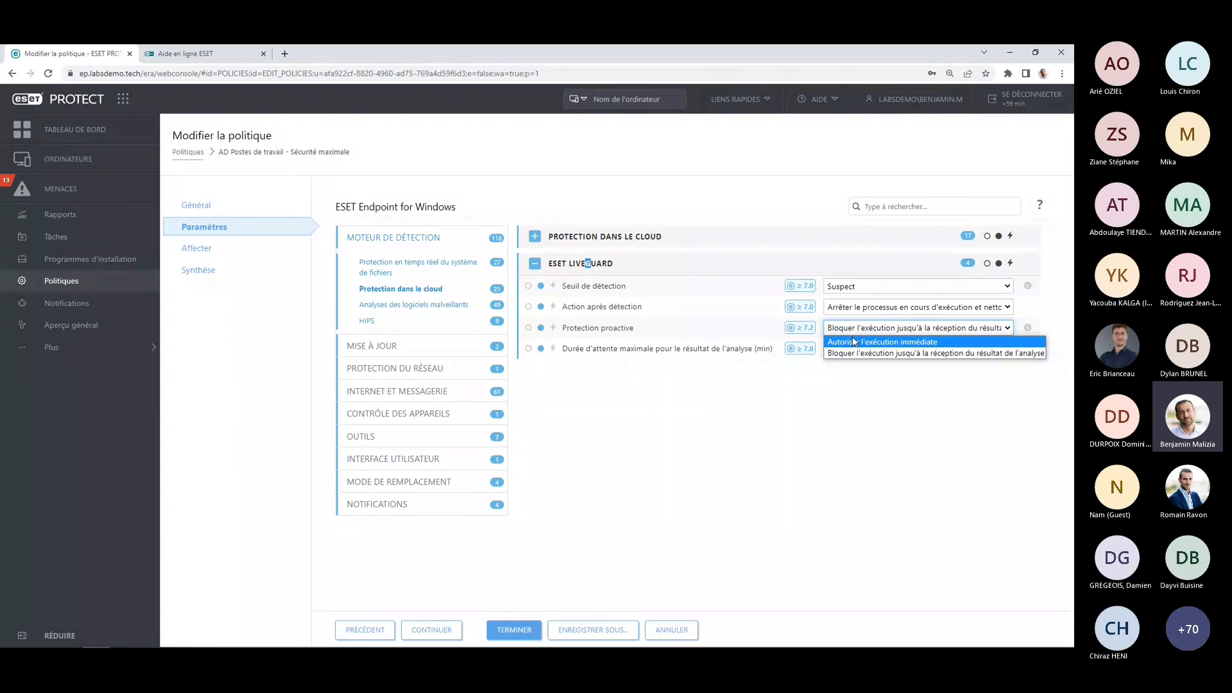
Leave the policy and examine the dashboard's Protection dans le cloud reports on files submitted to ESET LiveGuard.
{"action": "left_click", "coordinate": [109, 136]}
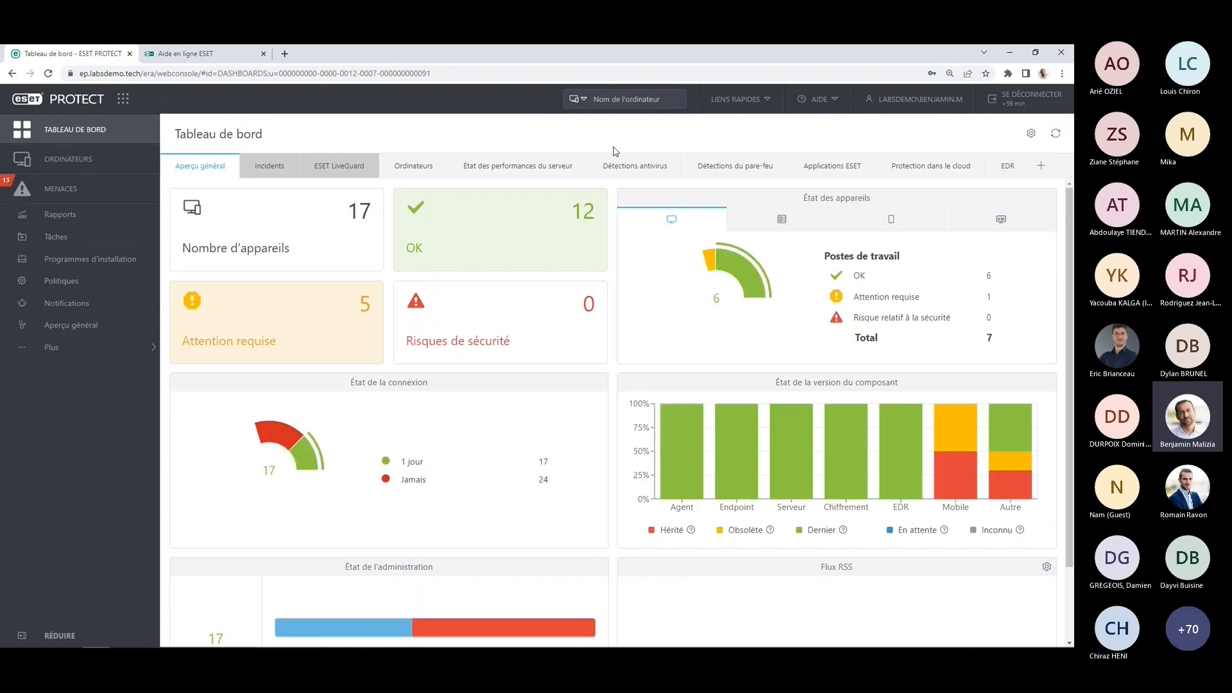
{"action": "left_click", "coordinate": [909, 171]}
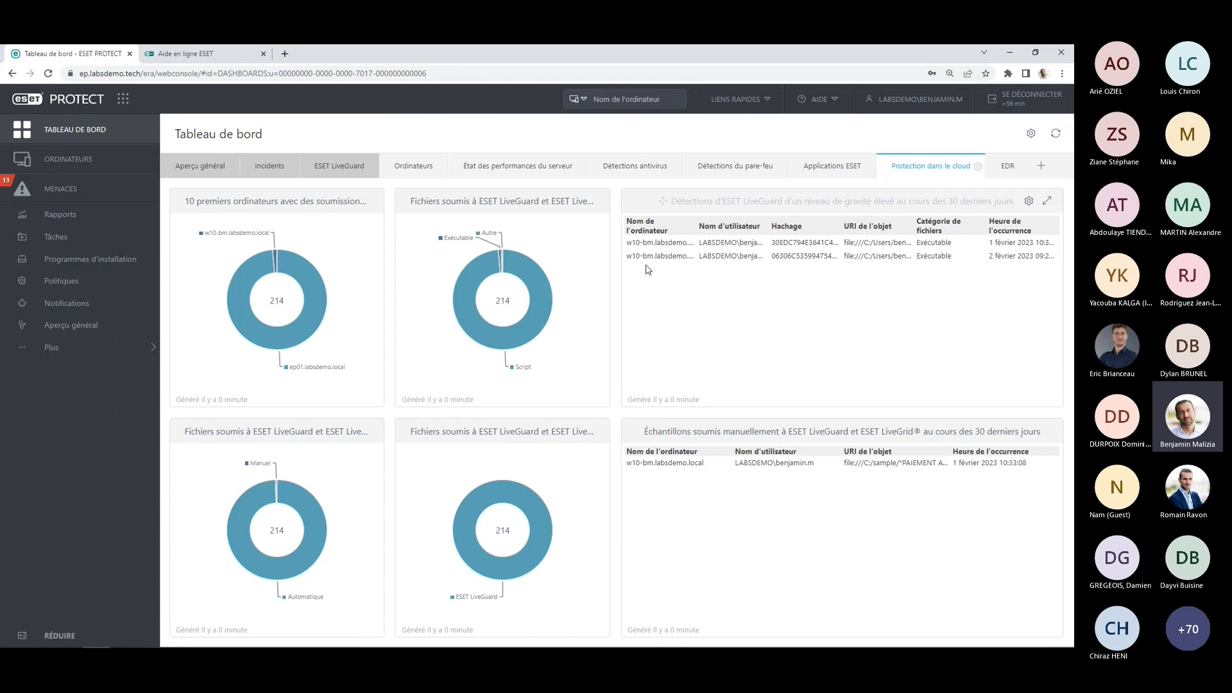
{"action": "mouse_move", "coordinate": [509, 263]}
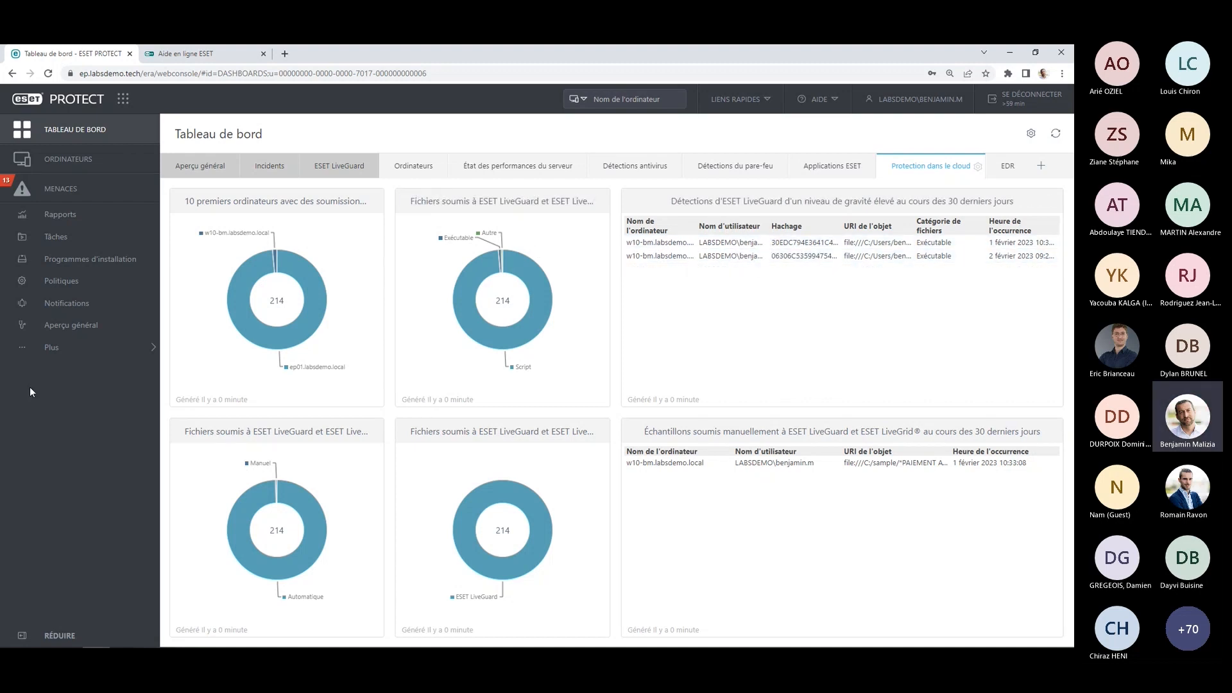
Open the list of submitted files and display the behaviour report of EdtdTestFile.exe first sent on 1 February 2023.
{"action": "left_click", "coordinate": [85, 354]}
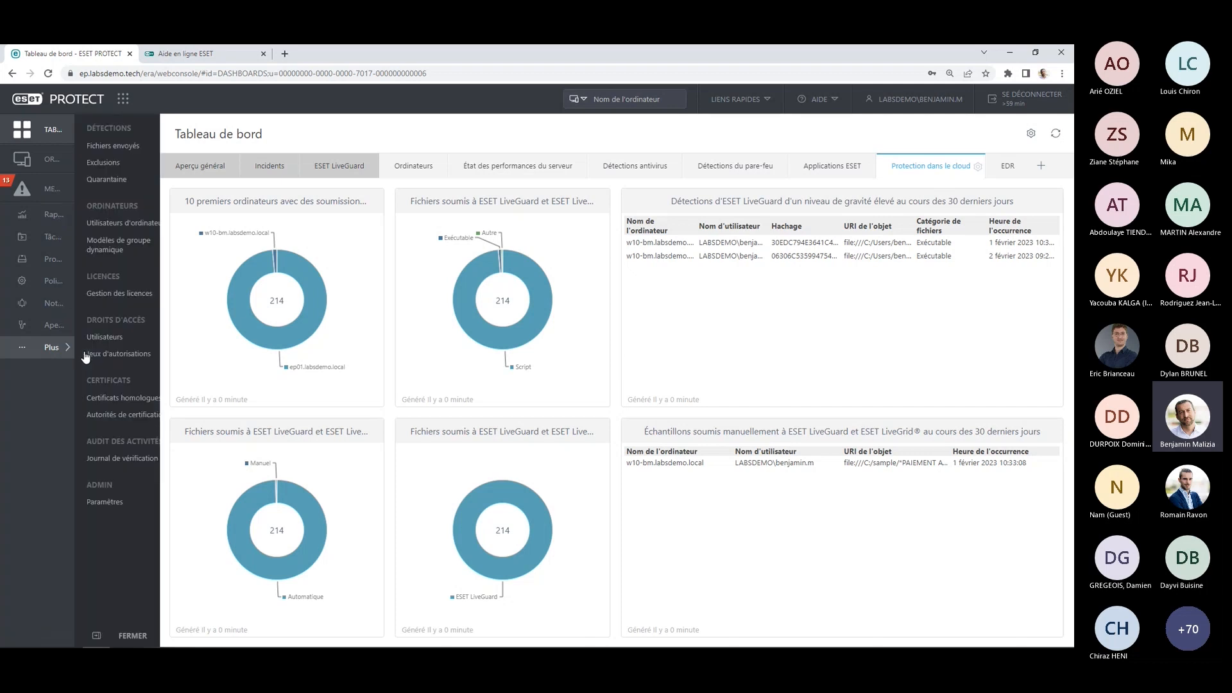
{"action": "left_click", "coordinate": [81, 147]}
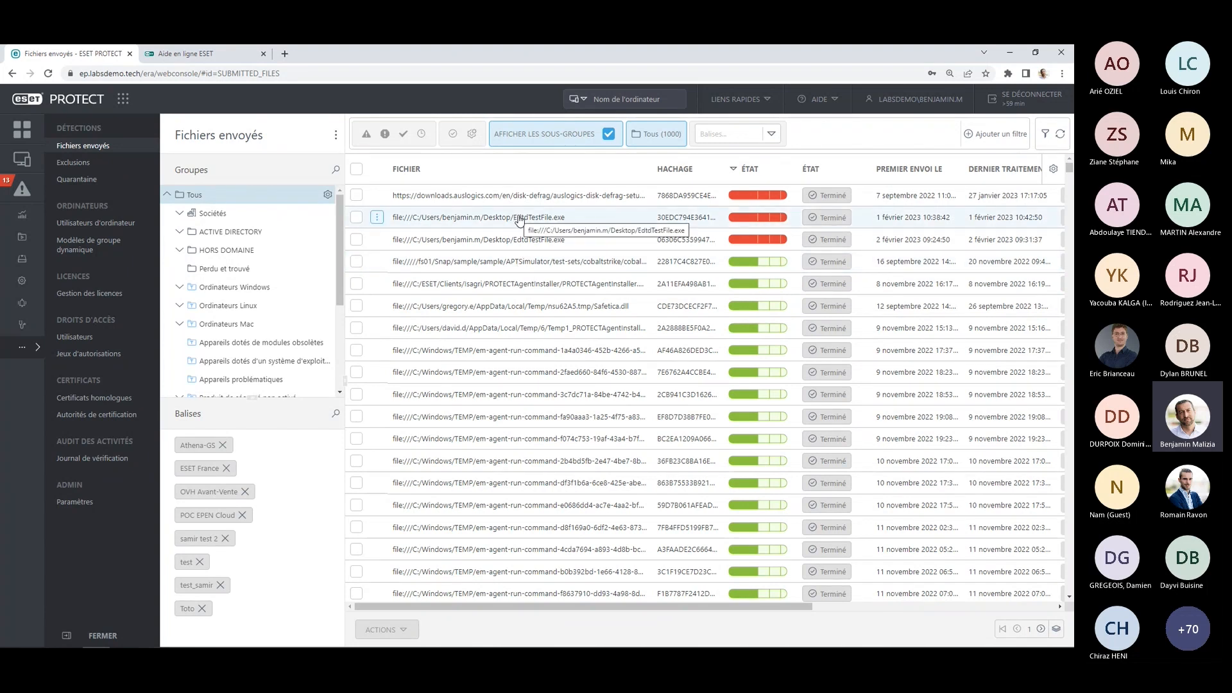
{"action": "left_click", "coordinate": [378, 218]}
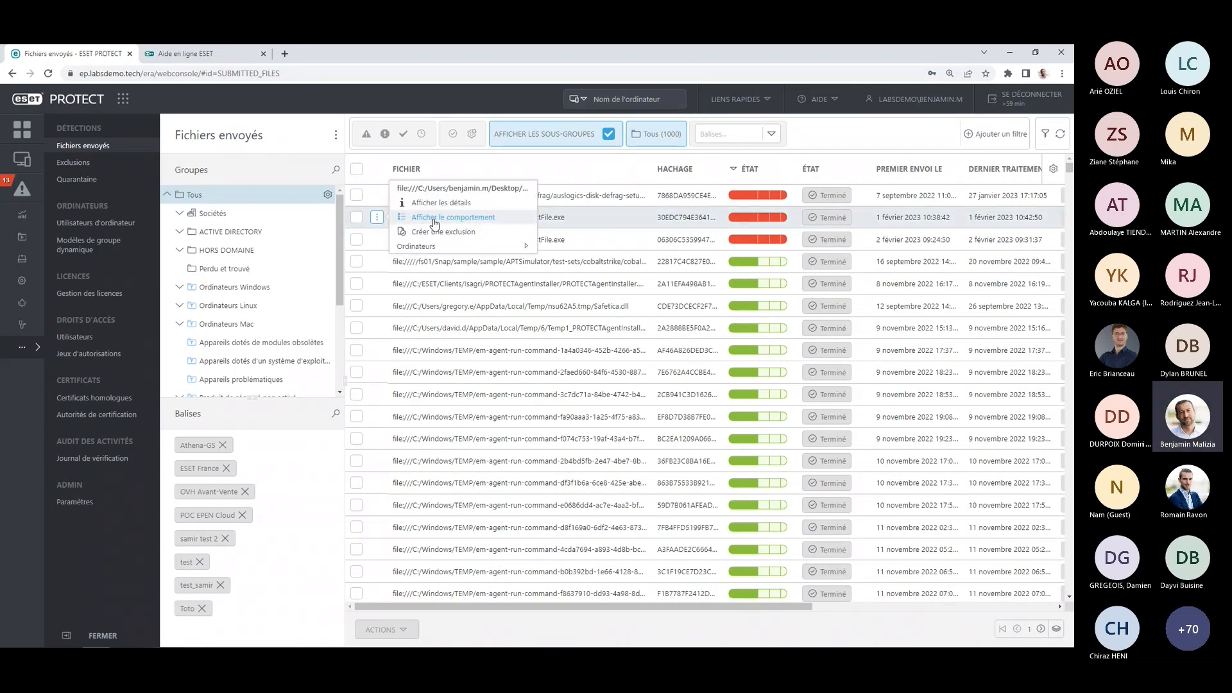
{"action": "left_click", "coordinate": [435, 218]}
Read through the ESET LiveGuard report, from the advanced analysis engines and sandbox results down the list of analysed behaviours.
{"action": "scroll", "coordinate": [458, 238], "scroll_direction": "down", "scroll_amount": 2}
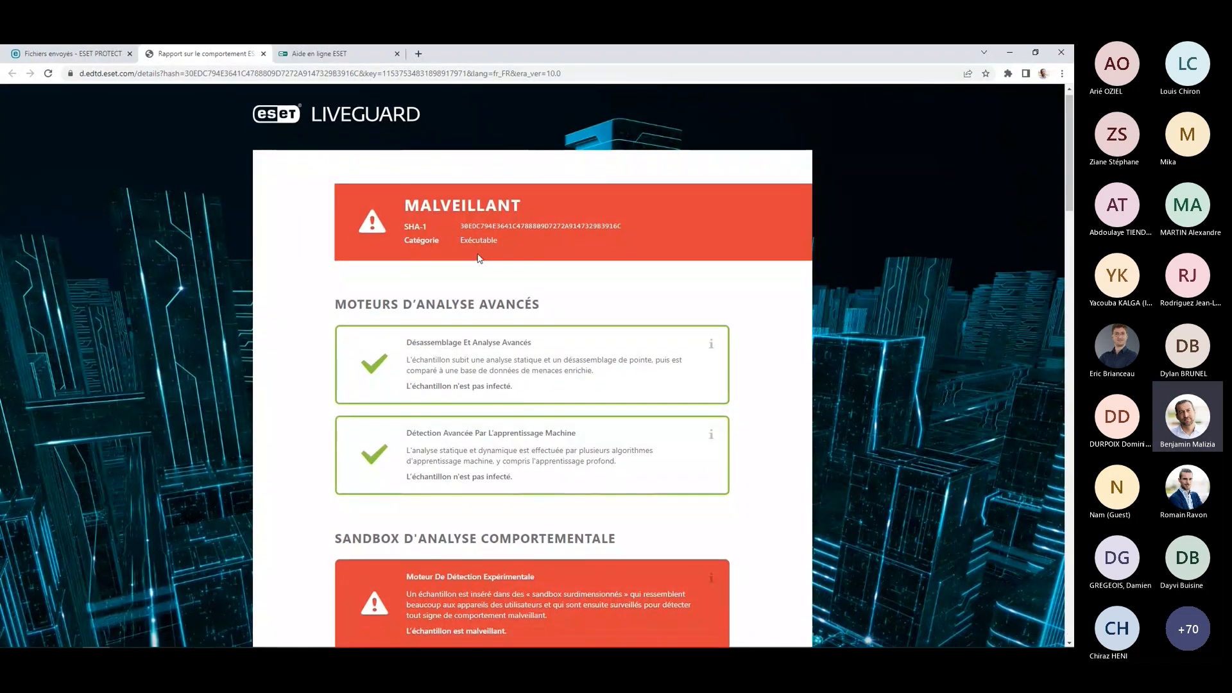
{"action": "scroll", "coordinate": [550, 291], "scroll_direction": "down", "scroll_amount": 7}
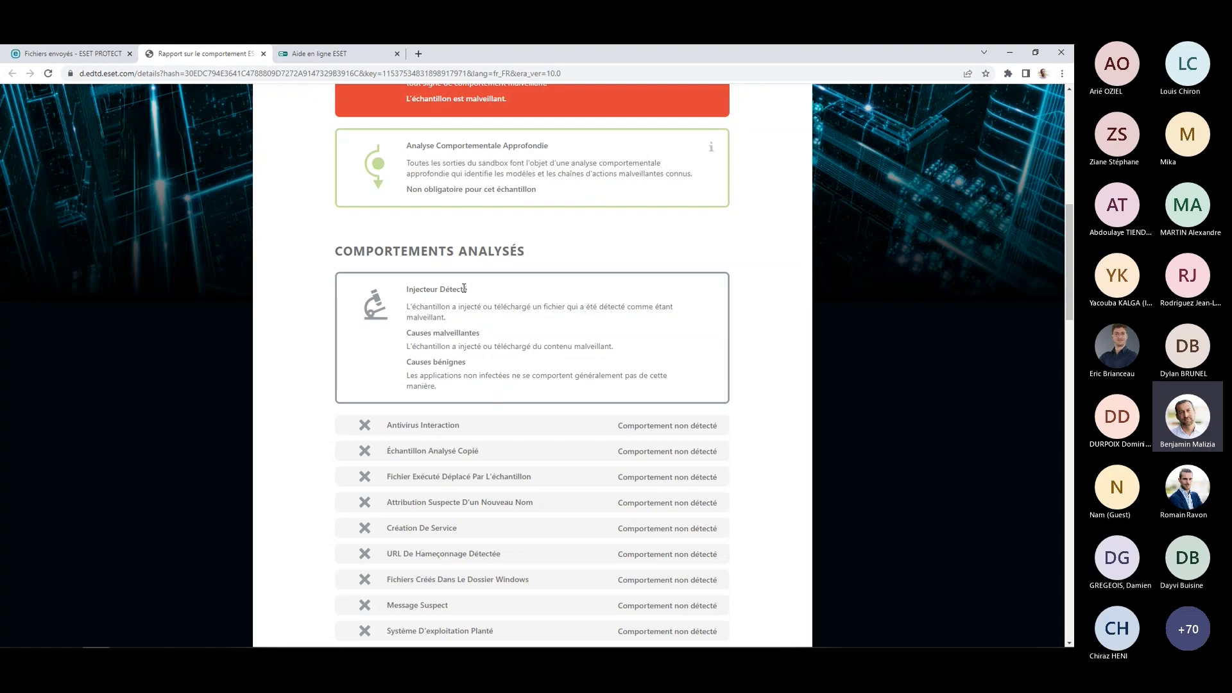
{"action": "scroll", "coordinate": [479, 402], "scroll_direction": "down", "scroll_amount": 4}
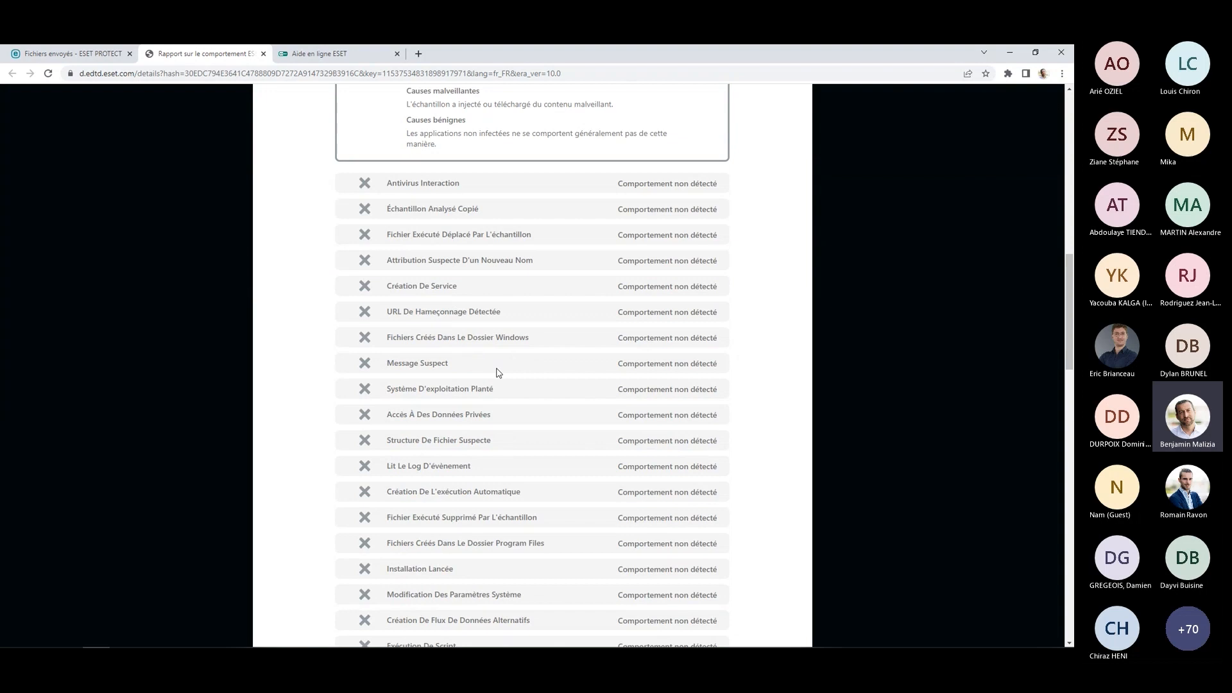
{"action": "scroll", "coordinate": [546, 247], "scroll_direction": "down", "scroll_amount": 4}
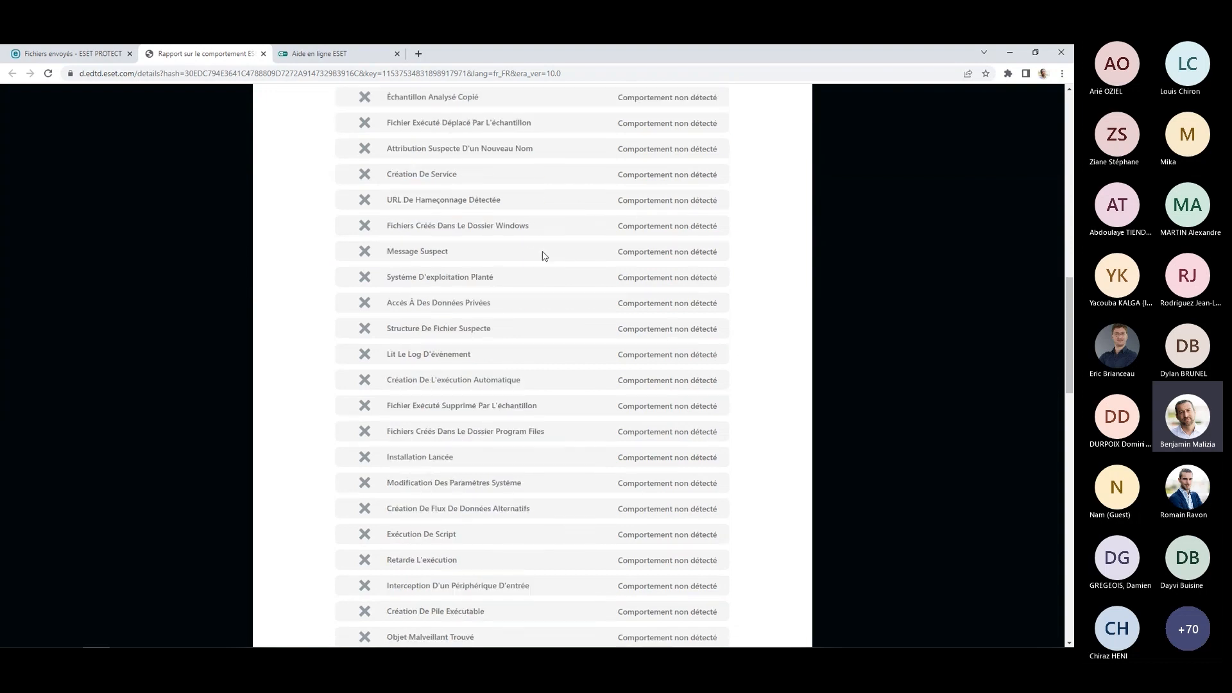
{"action": "scroll", "coordinate": [544, 256], "scroll_direction": "down", "scroll_amount": 12}
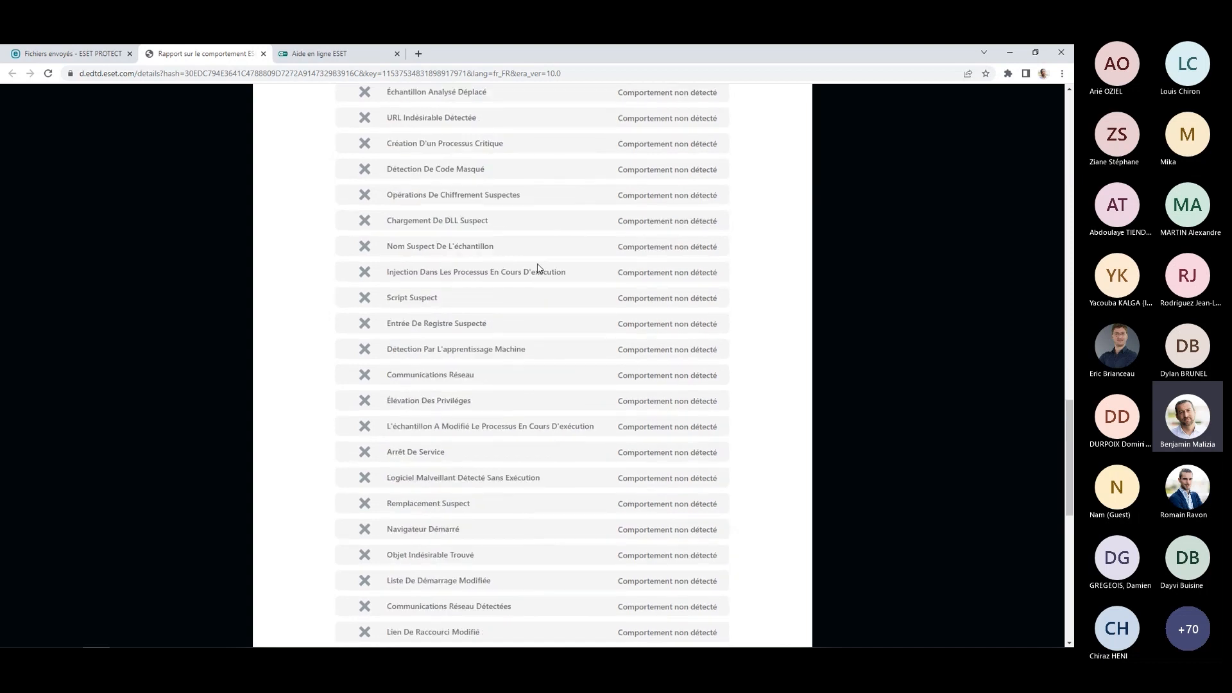
{"action": "scroll", "coordinate": [536, 266], "scroll_direction": "down", "scroll_amount": 7}
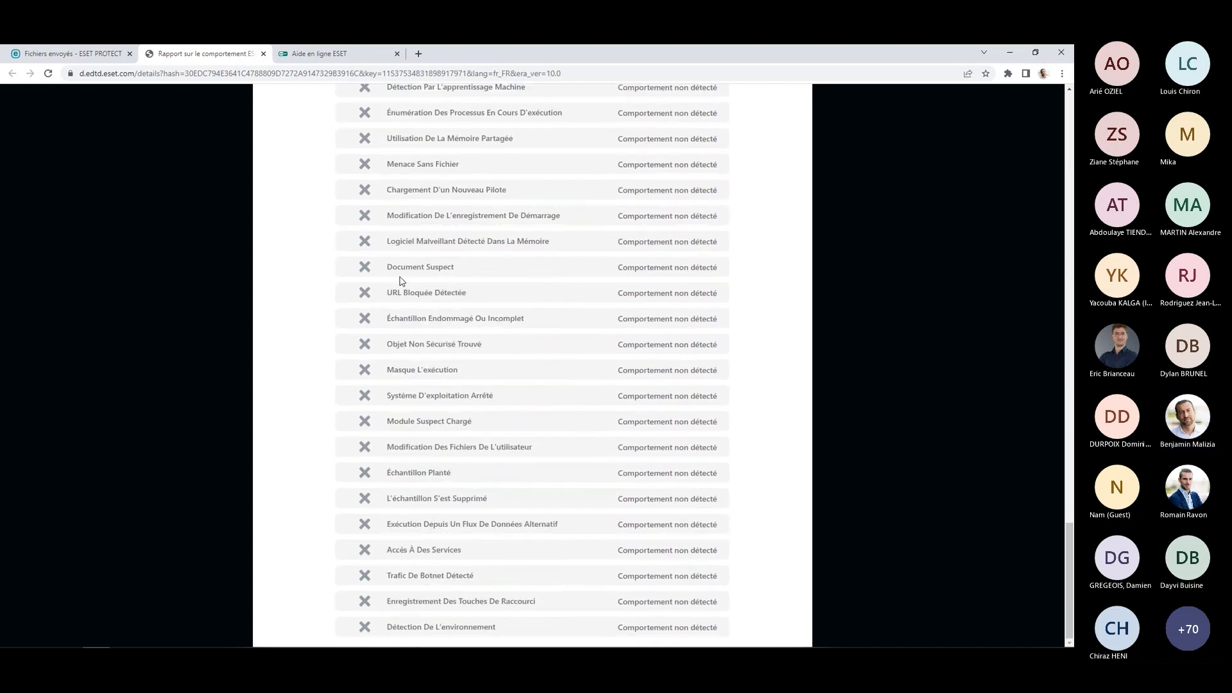
Return to ESET PROTECT and filter the Menaces list to unresolved ESET Inspect detections, removing the Antivirus category and excluding warnings.
{"action": "left_click", "coordinate": [70, 54]}
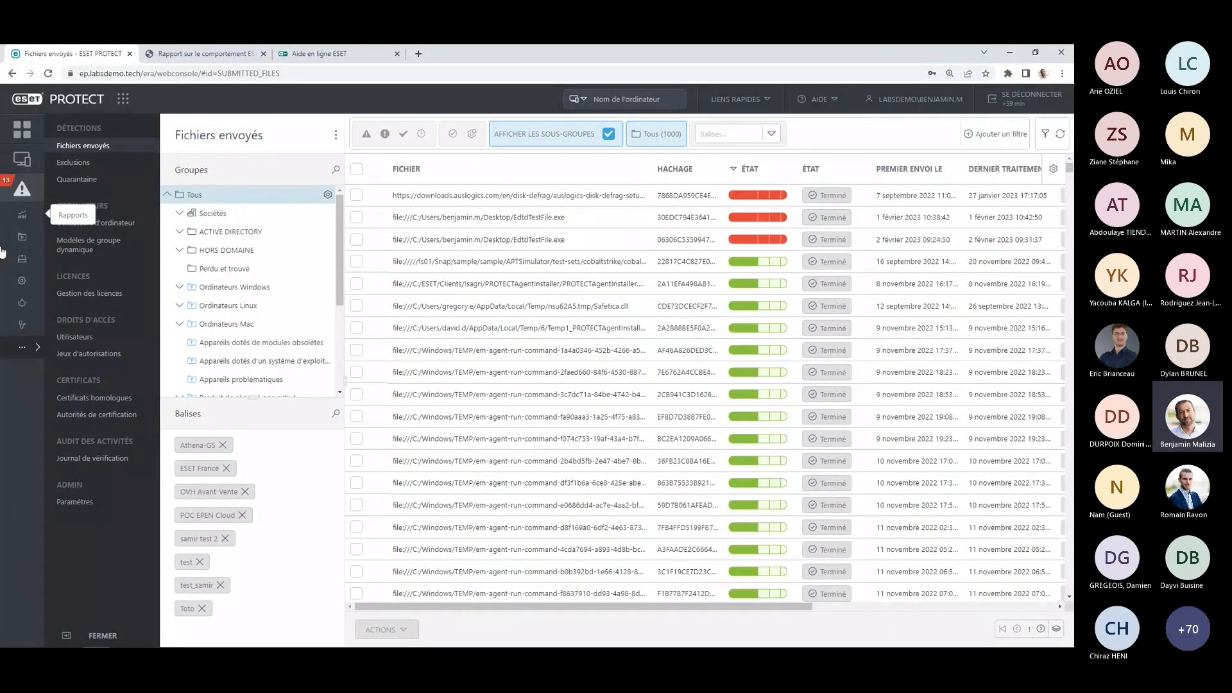
{"action": "left_click", "coordinate": [21, 202]}
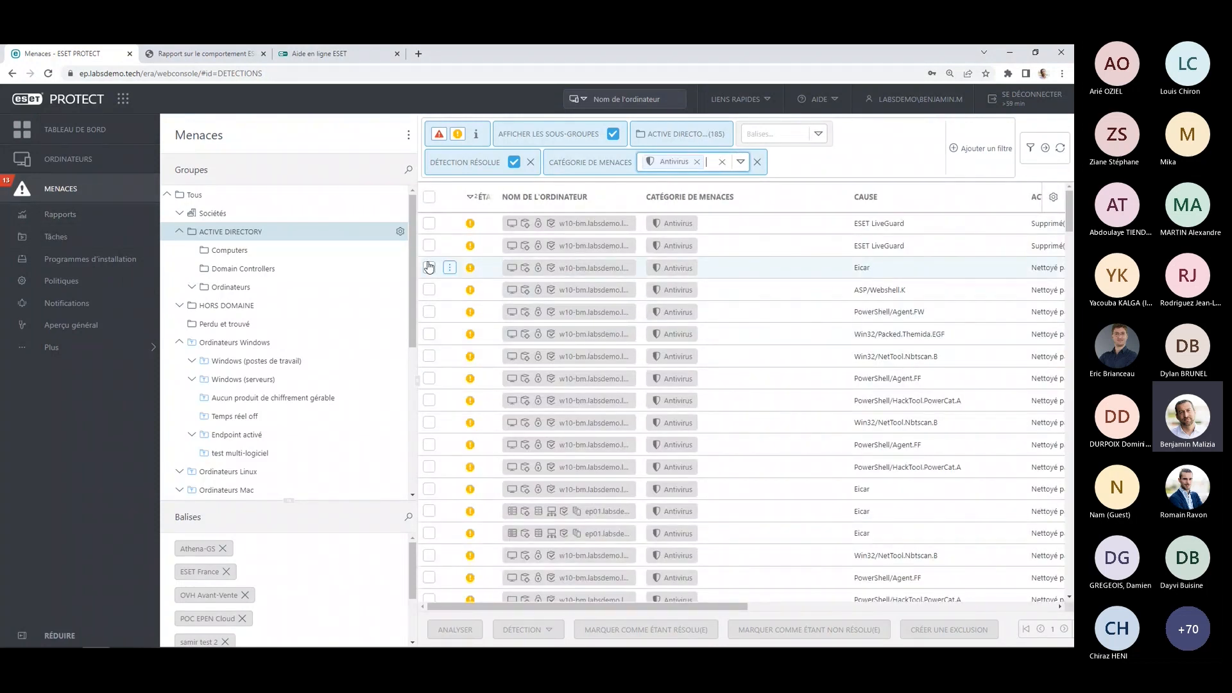
{"action": "left_click", "coordinate": [738, 165]}
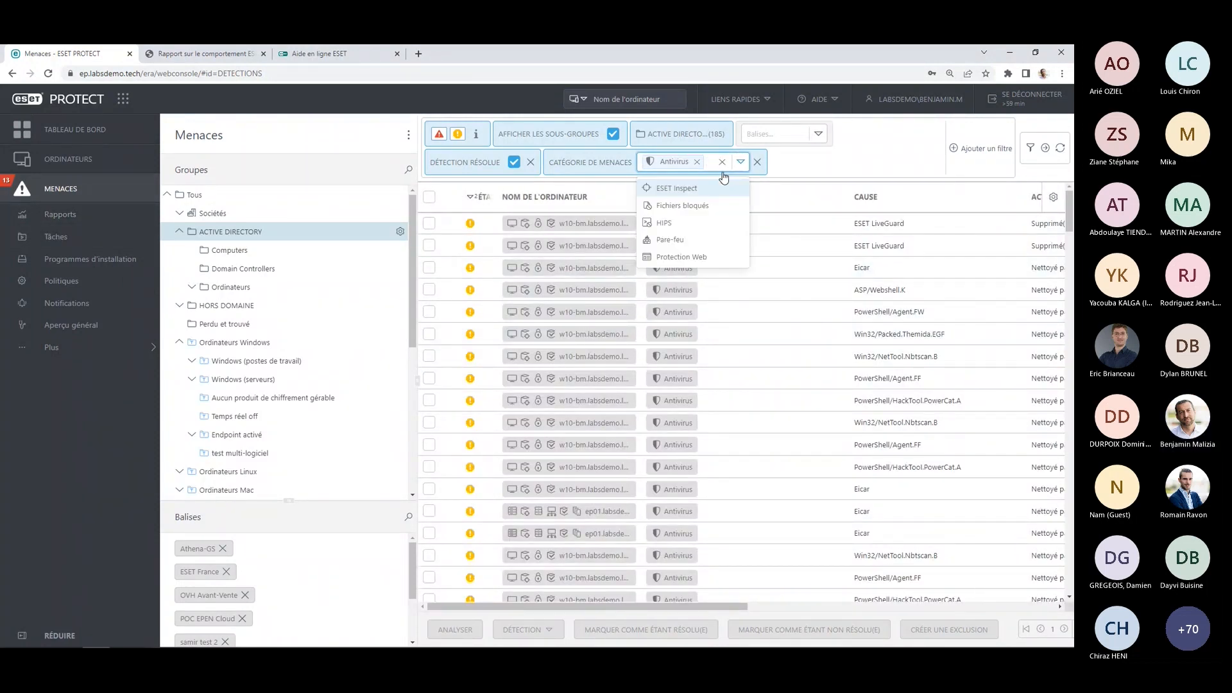
{"action": "left_click", "coordinate": [667, 188]}
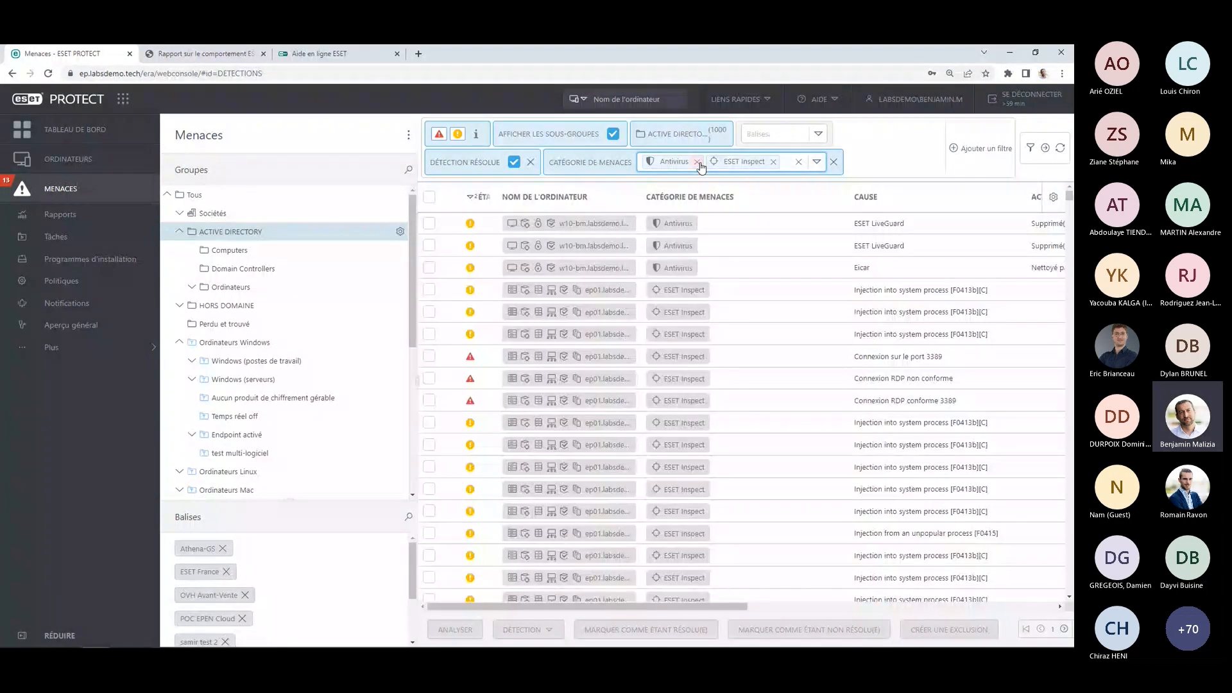
{"action": "left_click", "coordinate": [697, 162]}
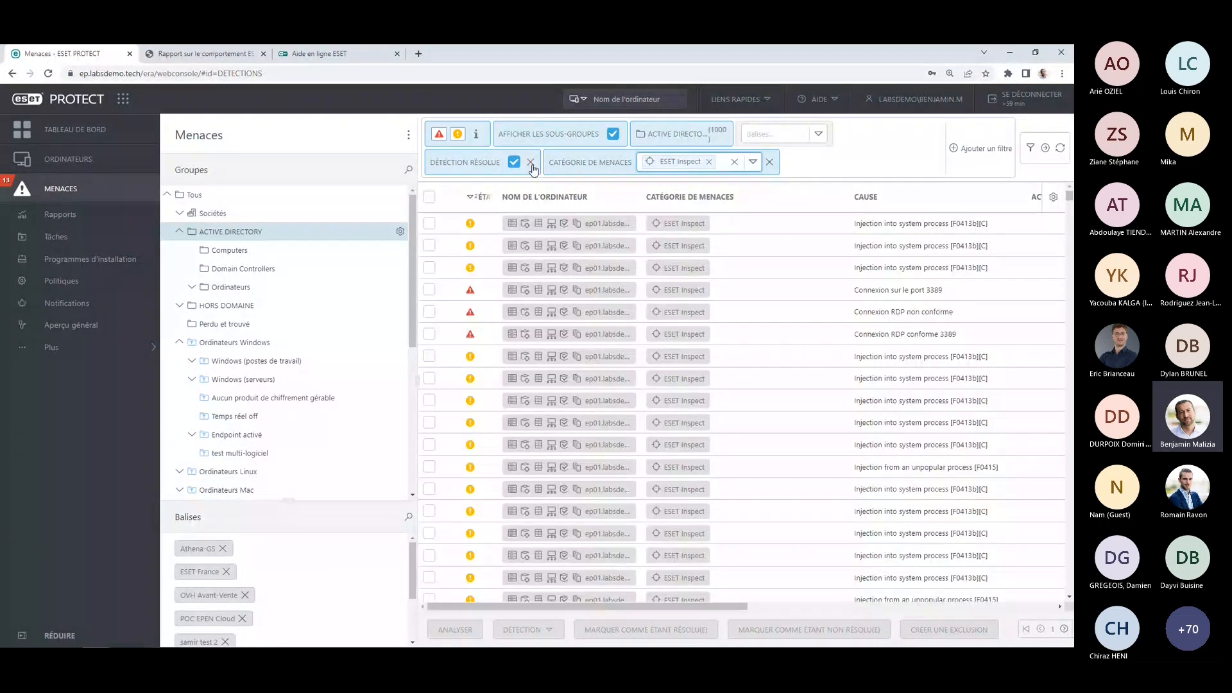
{"action": "left_click", "coordinate": [512, 164]}
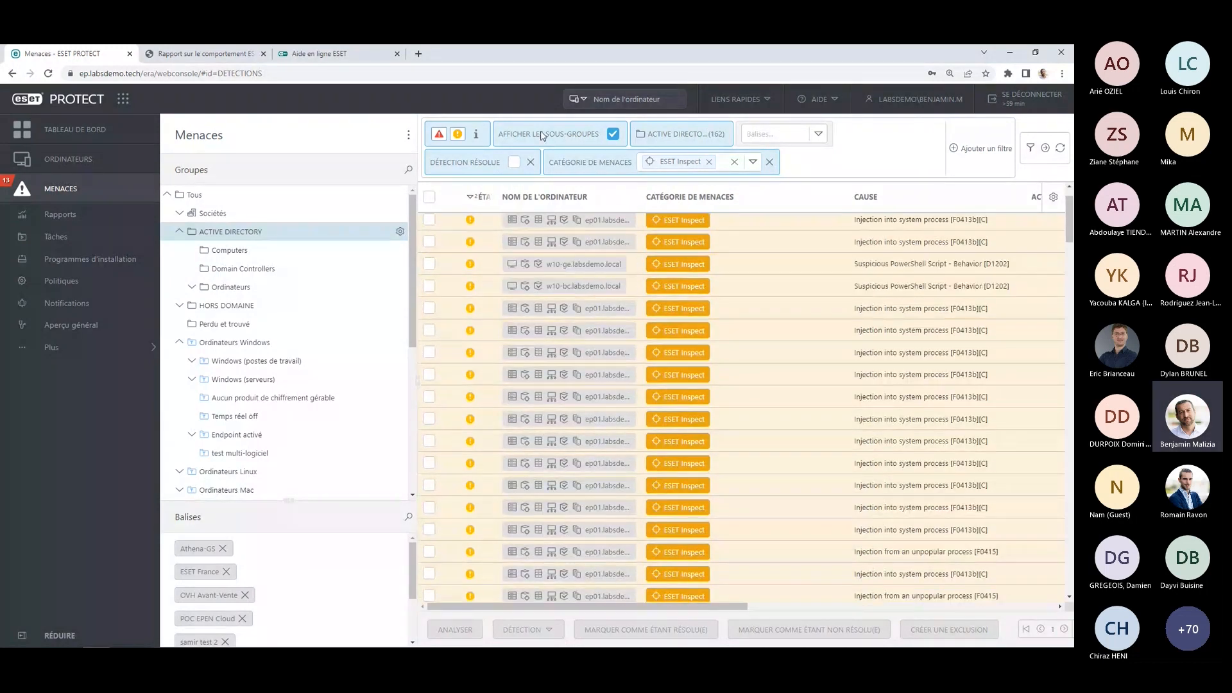
{"action": "left_click", "coordinate": [457, 134]}
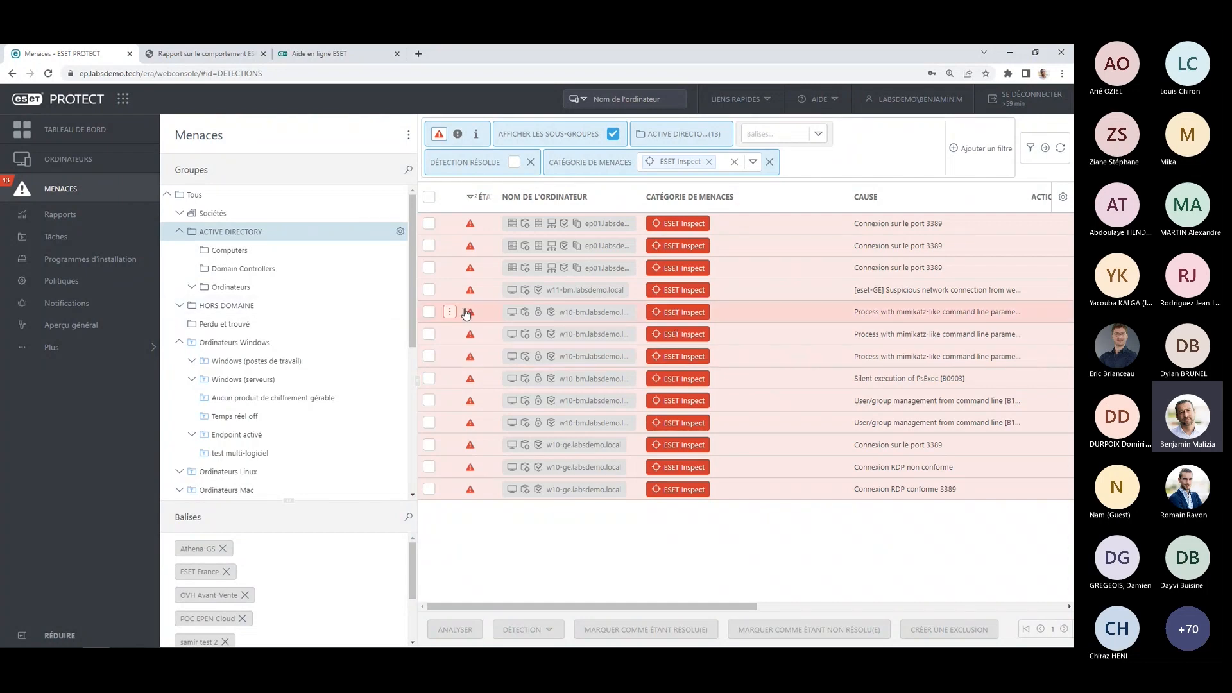
Display the details of the first mimikatz-like command line detection on w10-bm and investigate it in ESET Inspect.
{"action": "left_click", "coordinate": [449, 312]}
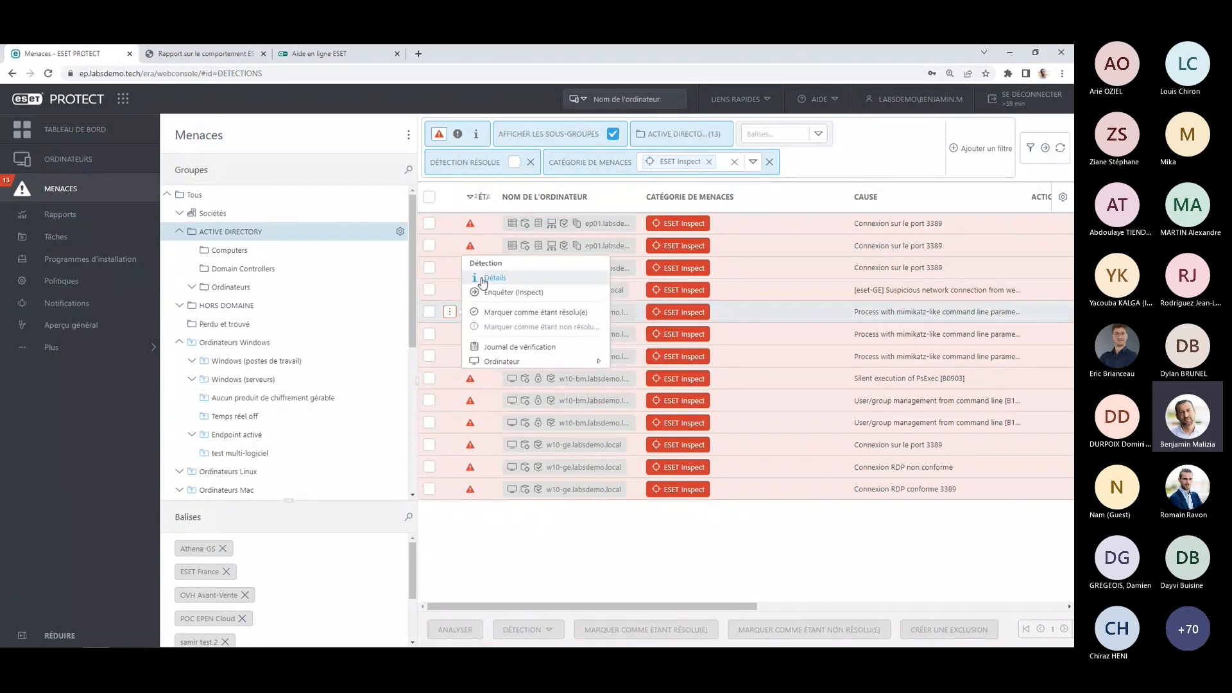
{"action": "left_click", "coordinate": [471, 281]}
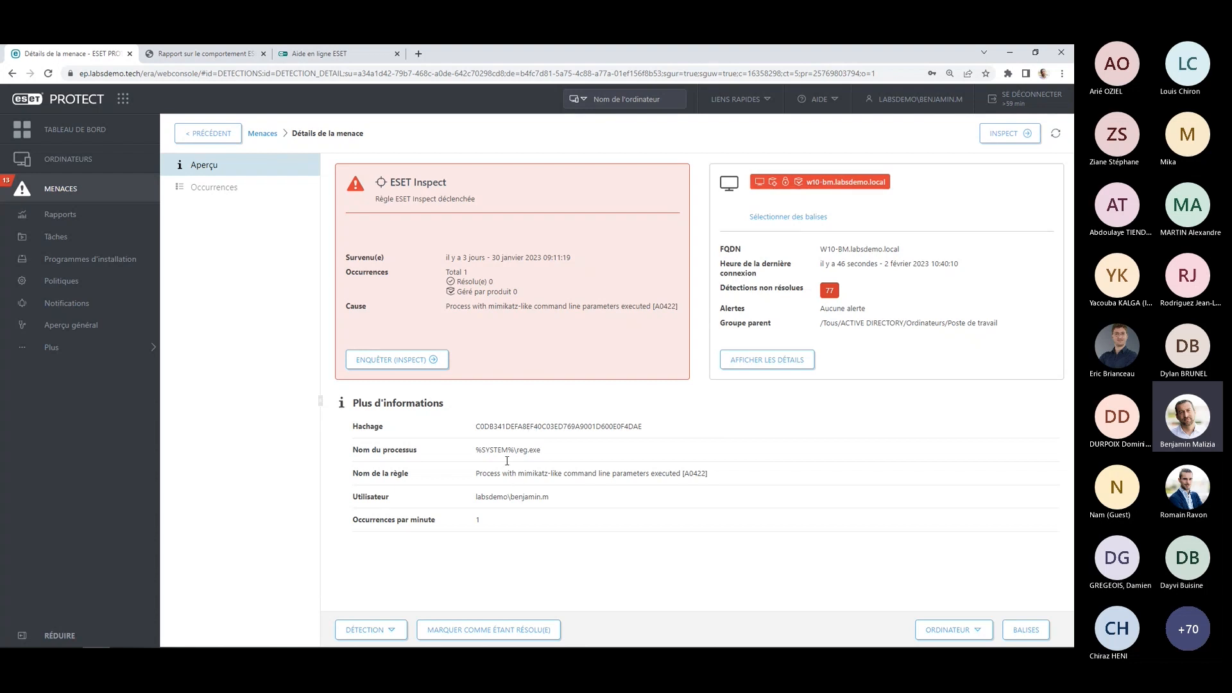
{"action": "left_click", "coordinate": [399, 360]}
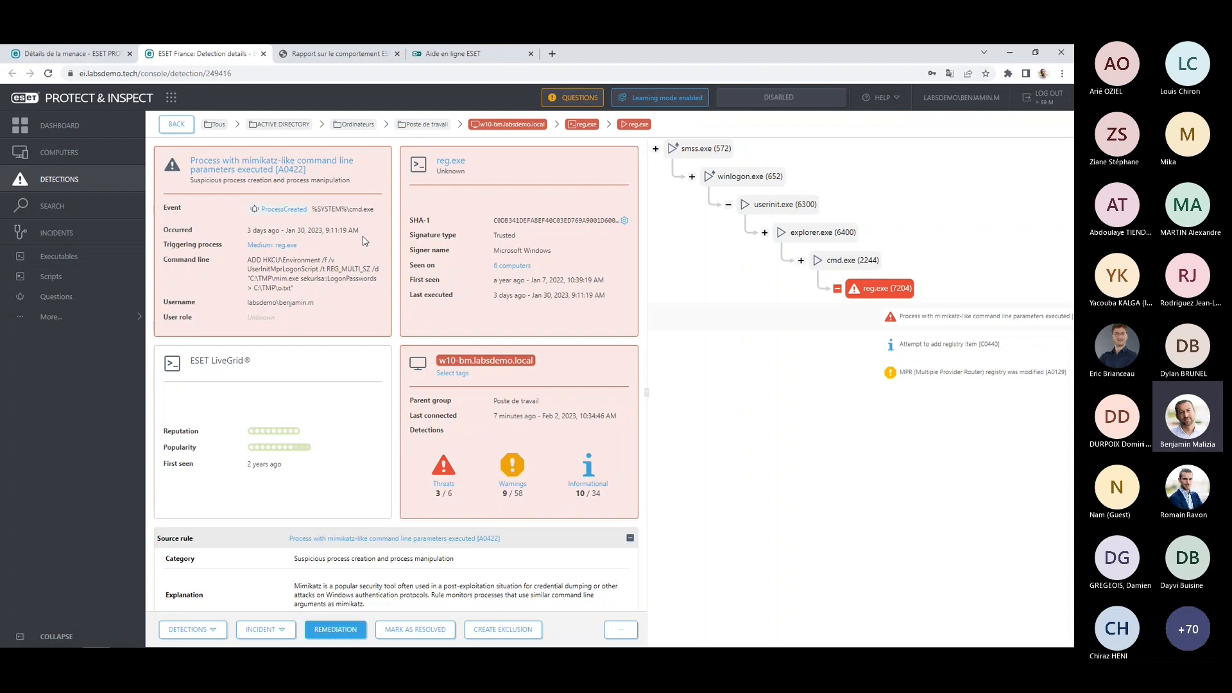
Read the detection's source rule, from explanation to MITRE ATT&CK techniques, and consult the page for T1003.001 LSASS Memory.
{"action": "scroll", "coordinate": [453, 219], "scroll_direction": "down", "scroll_amount": 1}
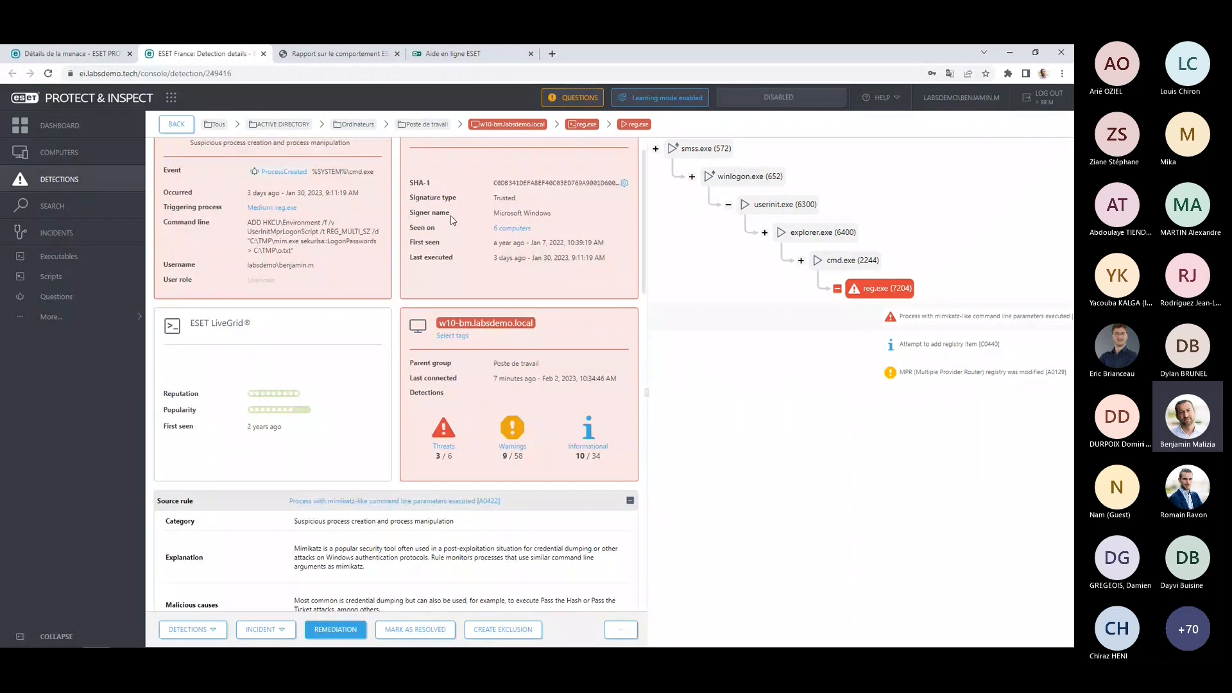
{"action": "scroll", "coordinate": [453, 219], "scroll_direction": "up", "scroll_amount": 1}
{"action": "scroll", "coordinate": [413, 284], "scroll_direction": "down", "scroll_amount": 3}
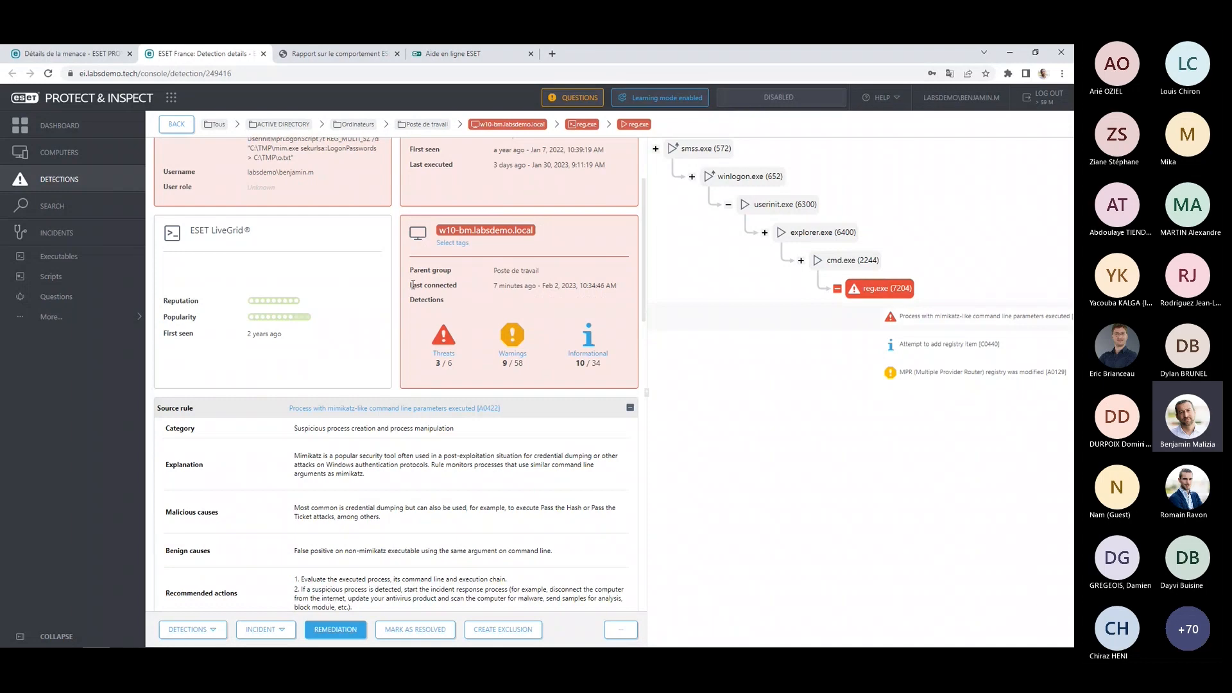
{"action": "scroll", "coordinate": [412, 284], "scroll_direction": "down", "scroll_amount": 4}
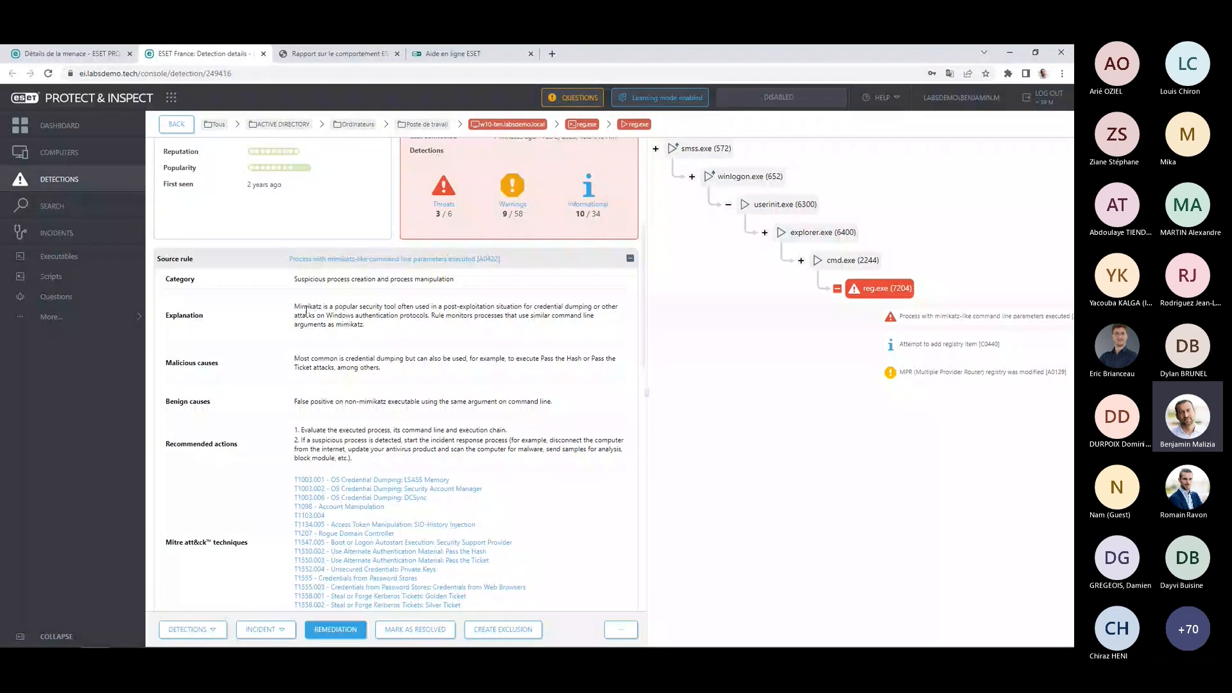
{"action": "scroll", "coordinate": [332, 360], "scroll_direction": "down", "scroll_amount": 1}
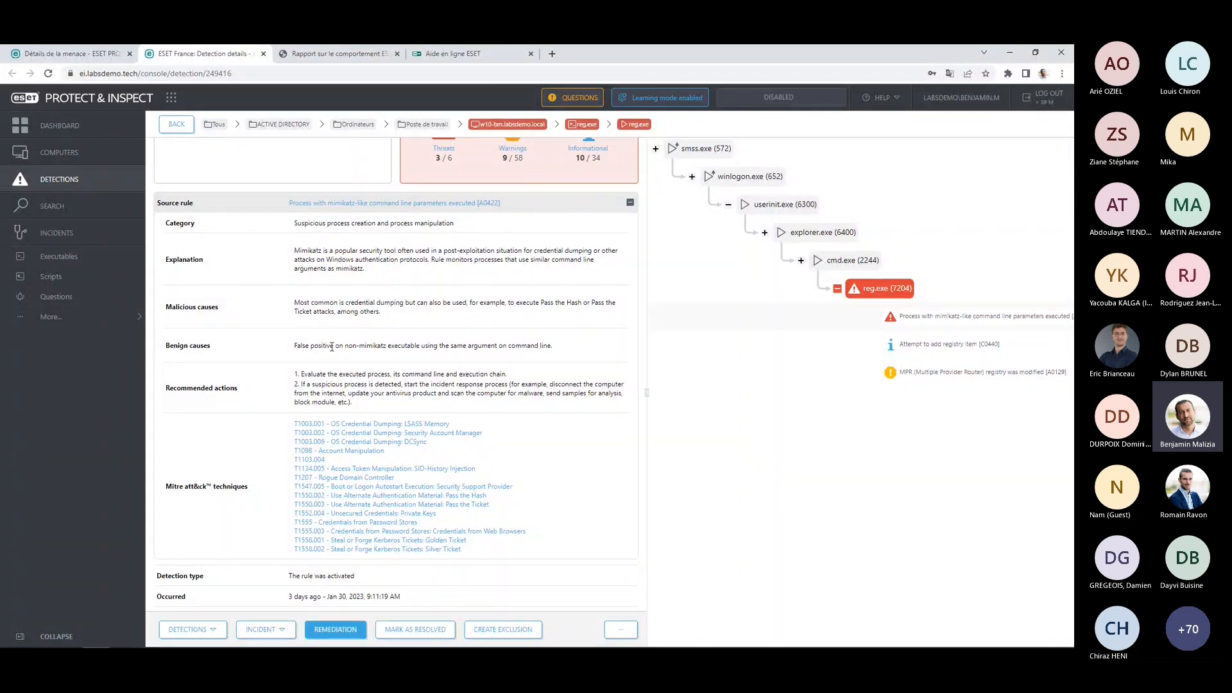
{"action": "scroll", "coordinate": [324, 343], "scroll_direction": "down", "scroll_amount": 1}
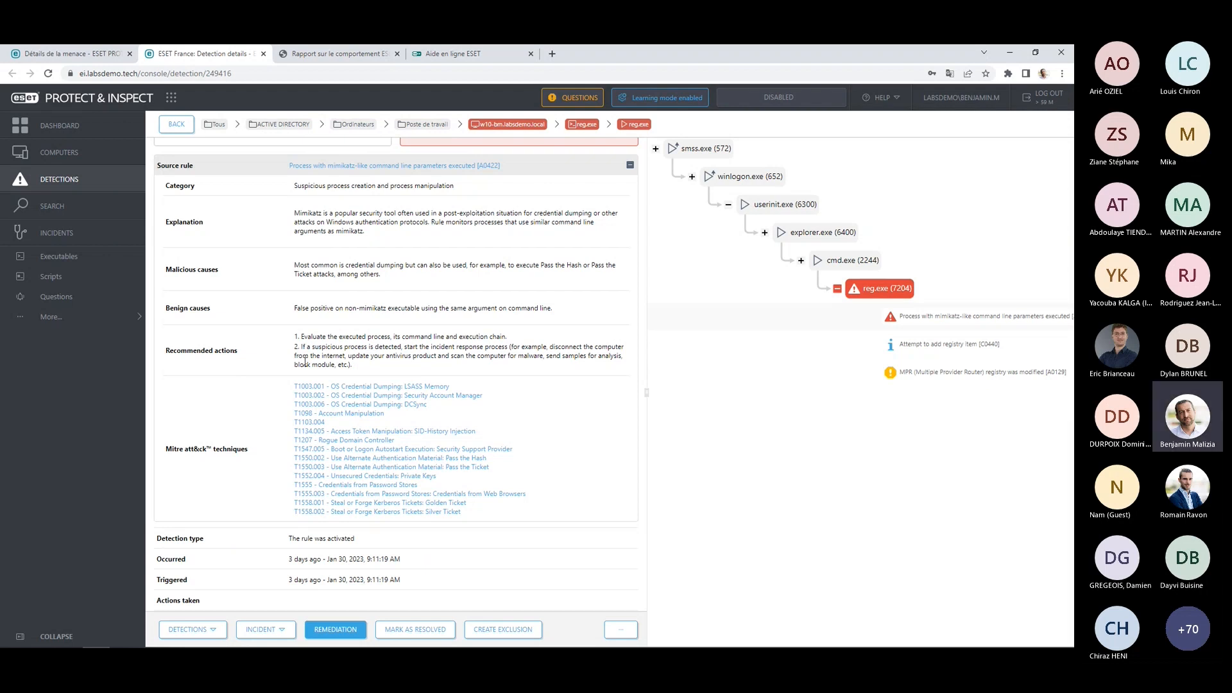
{"action": "scroll", "coordinate": [305, 363], "scroll_direction": "down", "scroll_amount": 2}
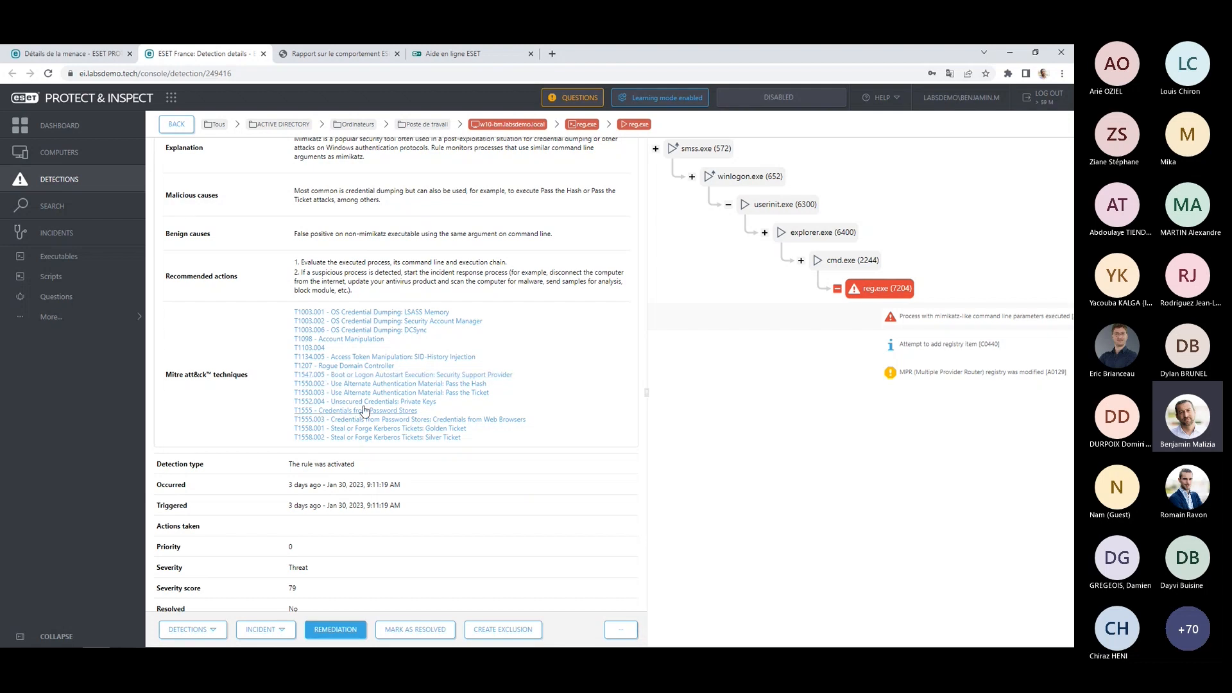
{"action": "left_click", "coordinate": [380, 313]}
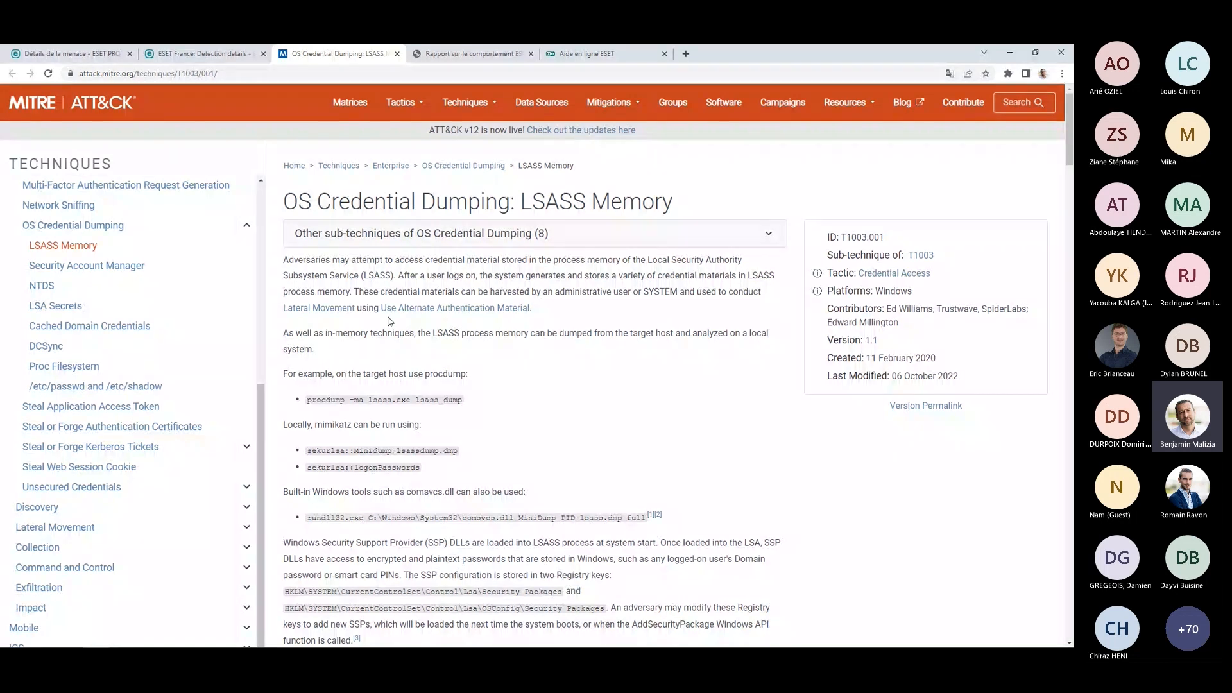
{"action": "left_click", "coordinate": [207, 53]}
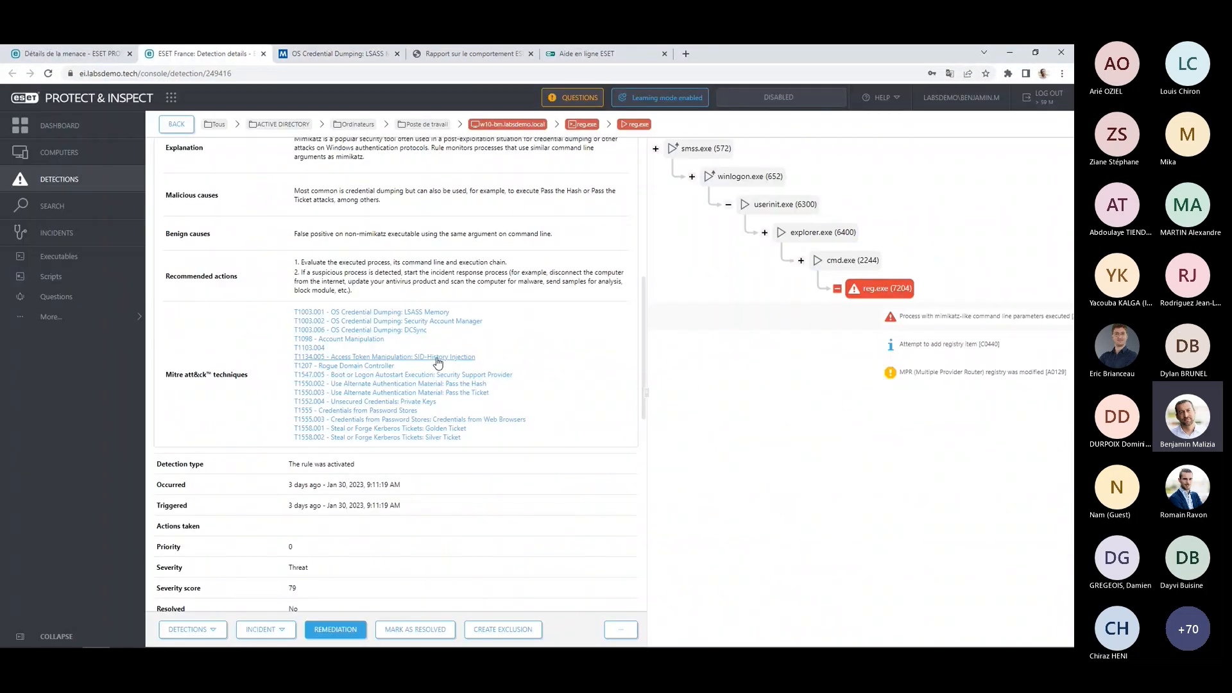
Review the rest of the detection's details, including the triggering process, its command line and the triggering executable.
{"action": "scroll", "coordinate": [450, 361], "scroll_direction": "down", "scroll_amount": 3}
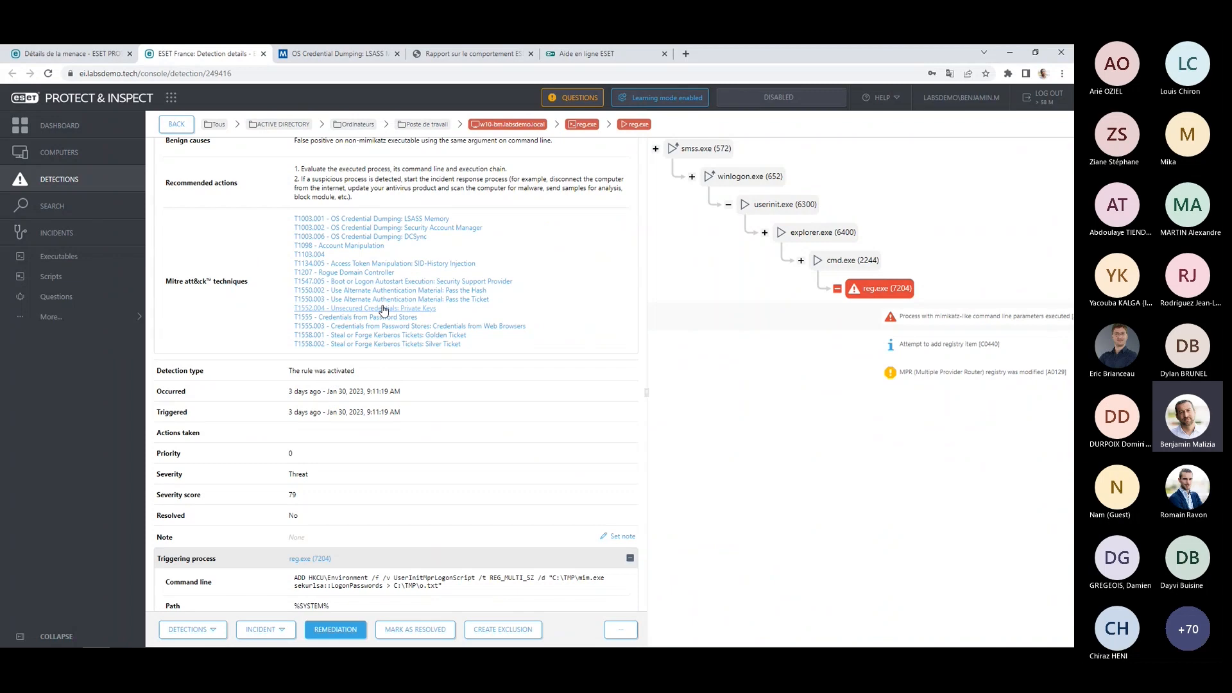
{"action": "scroll", "coordinate": [426, 400], "scroll_direction": "down", "scroll_amount": 3}
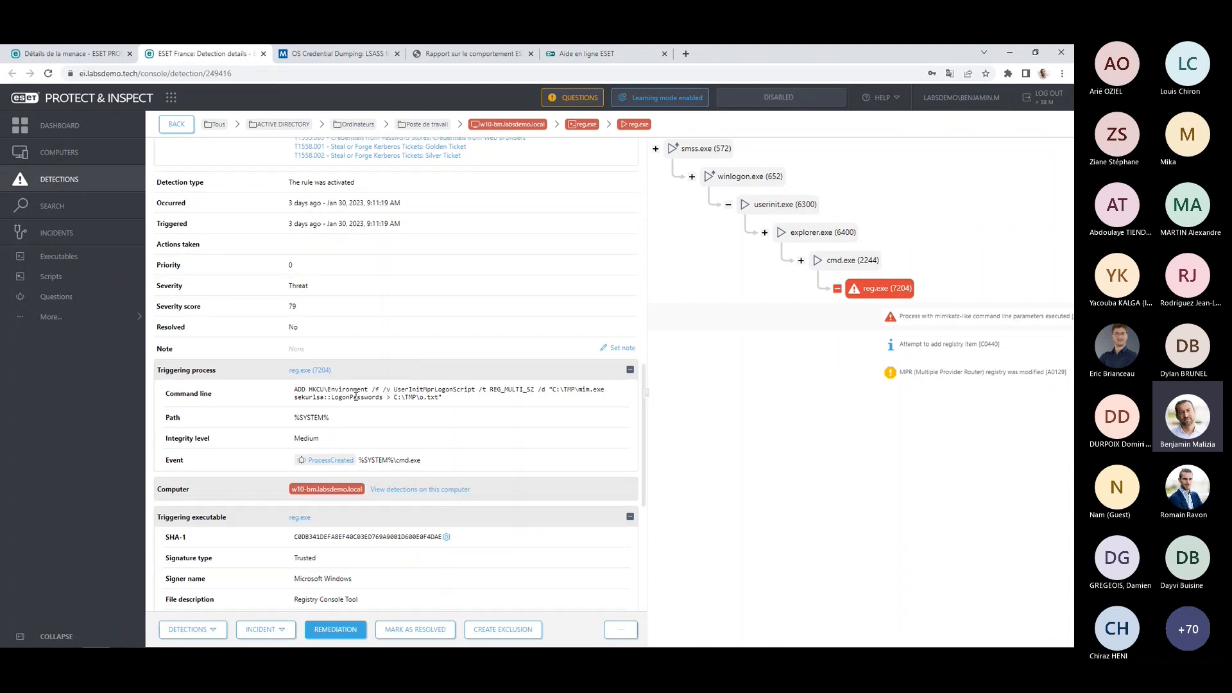
{"action": "scroll", "coordinate": [357, 395], "scroll_direction": "down", "scroll_amount": 1}
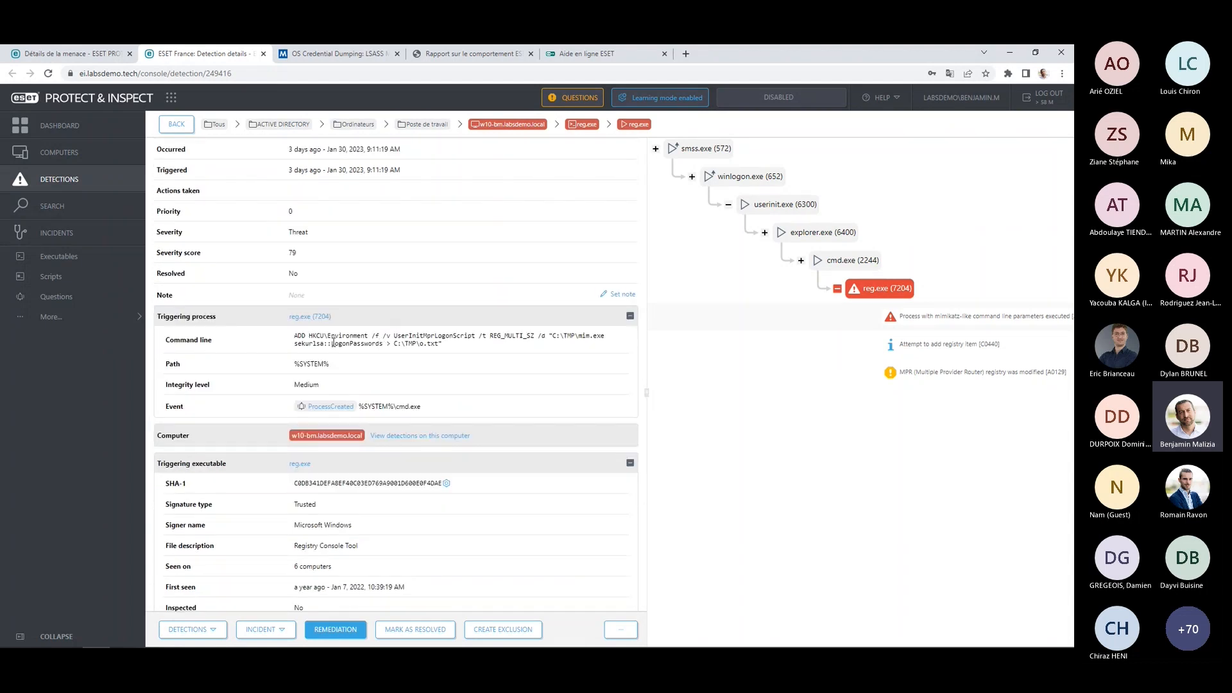
{"action": "scroll", "coordinate": [351, 384], "scroll_direction": "down", "scroll_amount": 1}
{"action": "scroll", "coordinate": [356, 385], "scroll_direction": "down", "scroll_amount": 3}
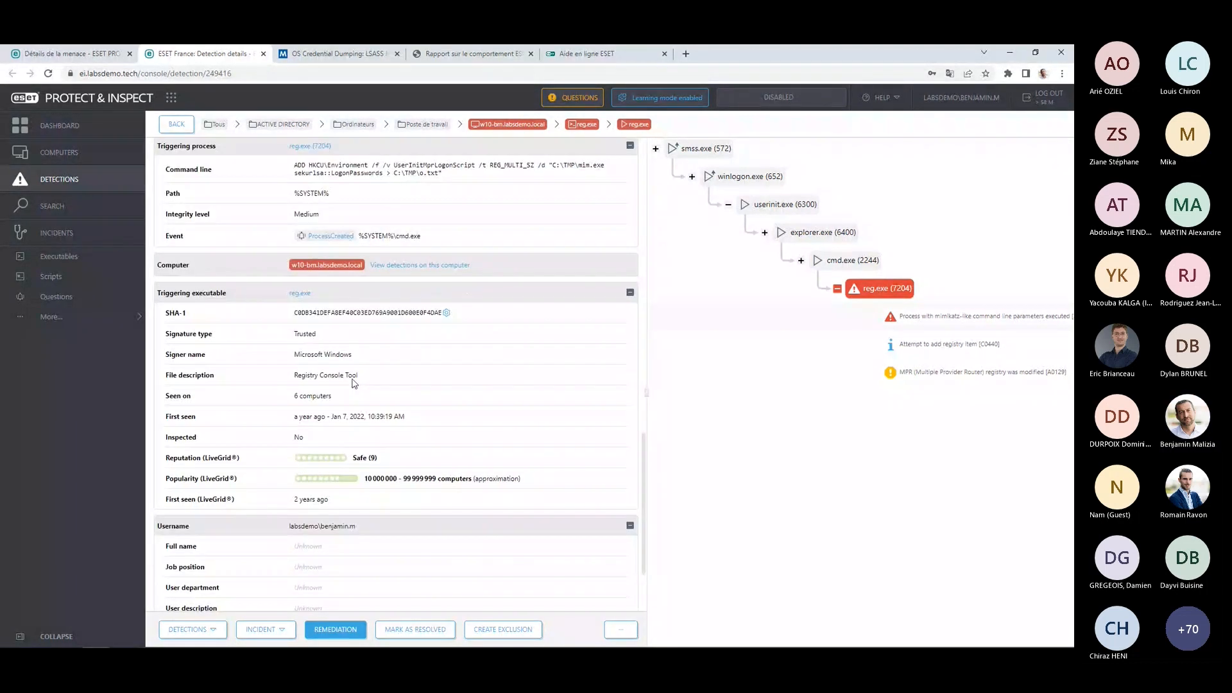
{"action": "scroll", "coordinate": [369, 360], "scroll_direction": "up", "scroll_amount": 10}
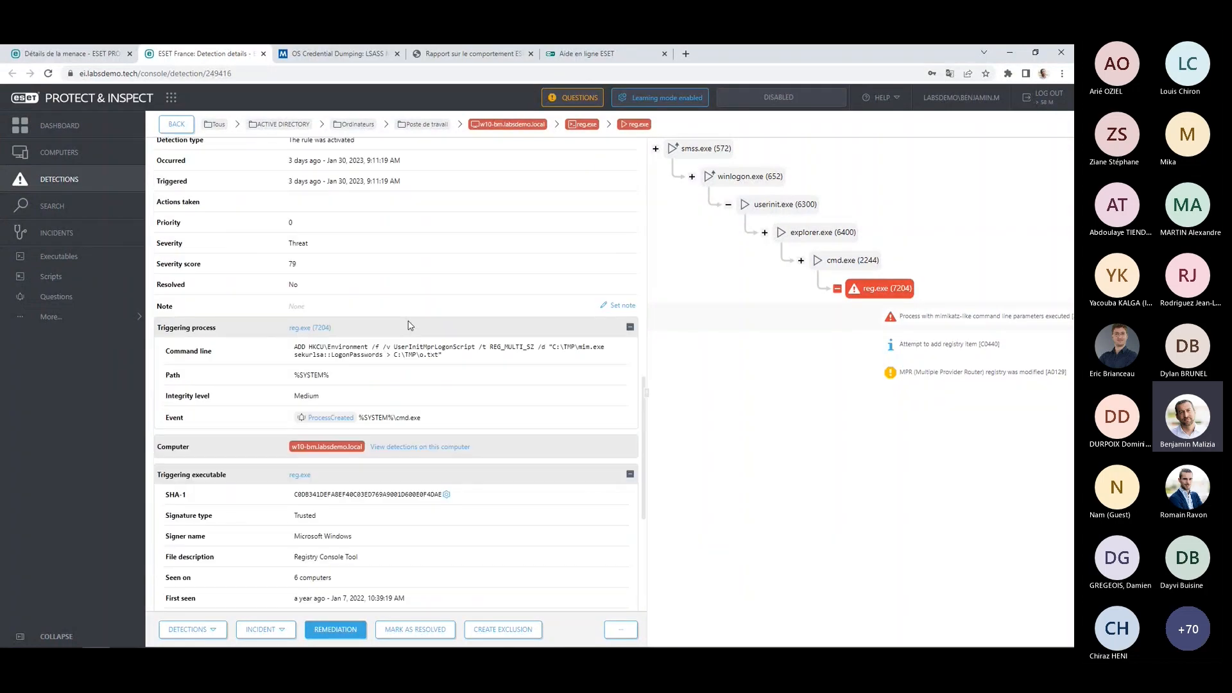
{"action": "scroll", "coordinate": [379, 326], "scroll_direction": "up", "scroll_amount": 6}
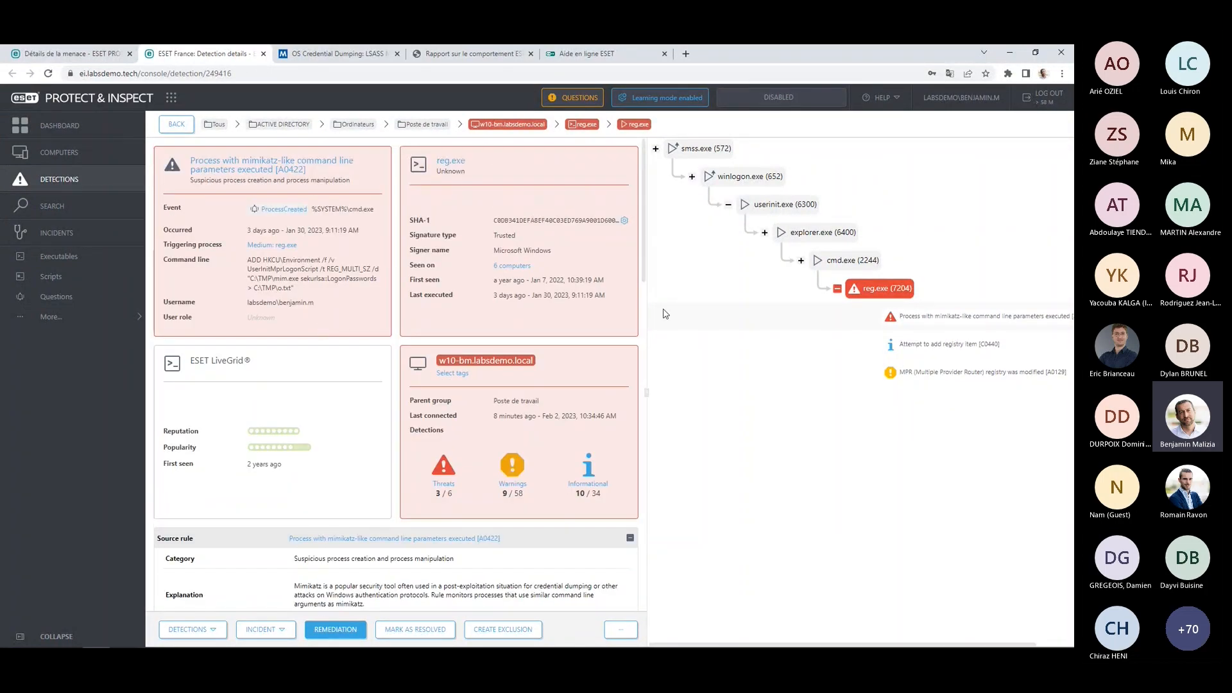
Display the details of process reg.exe (7204) from the process tree and list its raw events.
{"action": "left_click", "coordinate": [885, 290]}
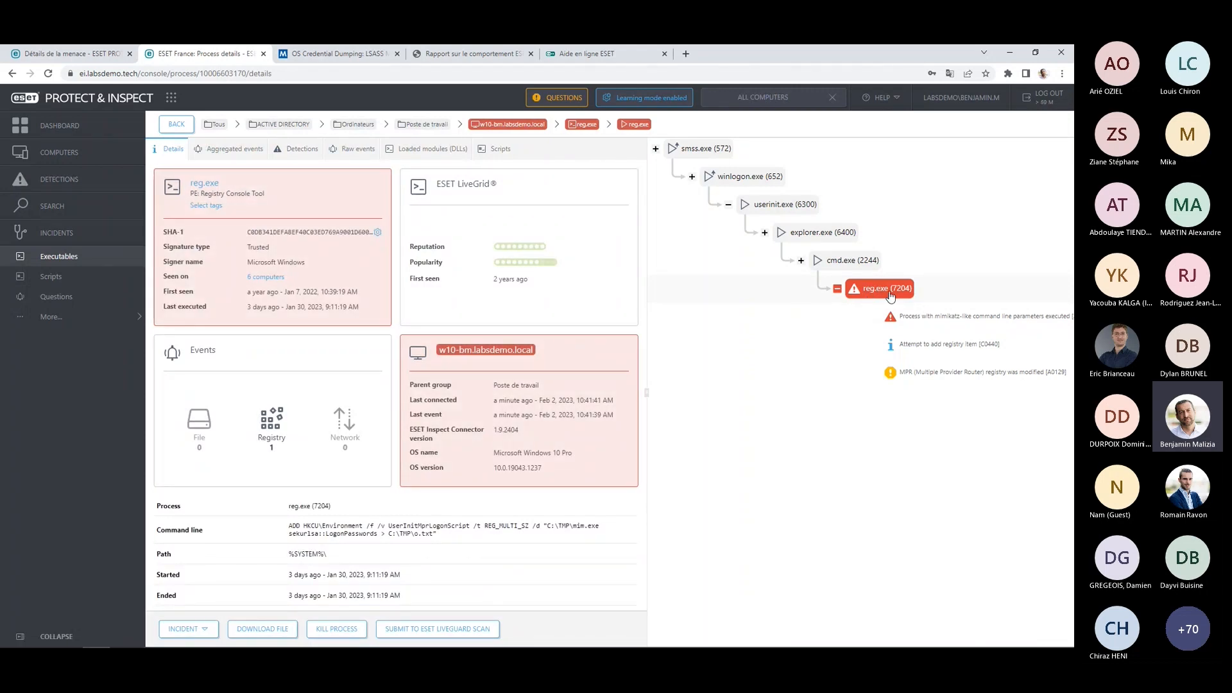
{"action": "left_click", "coordinate": [356, 149]}
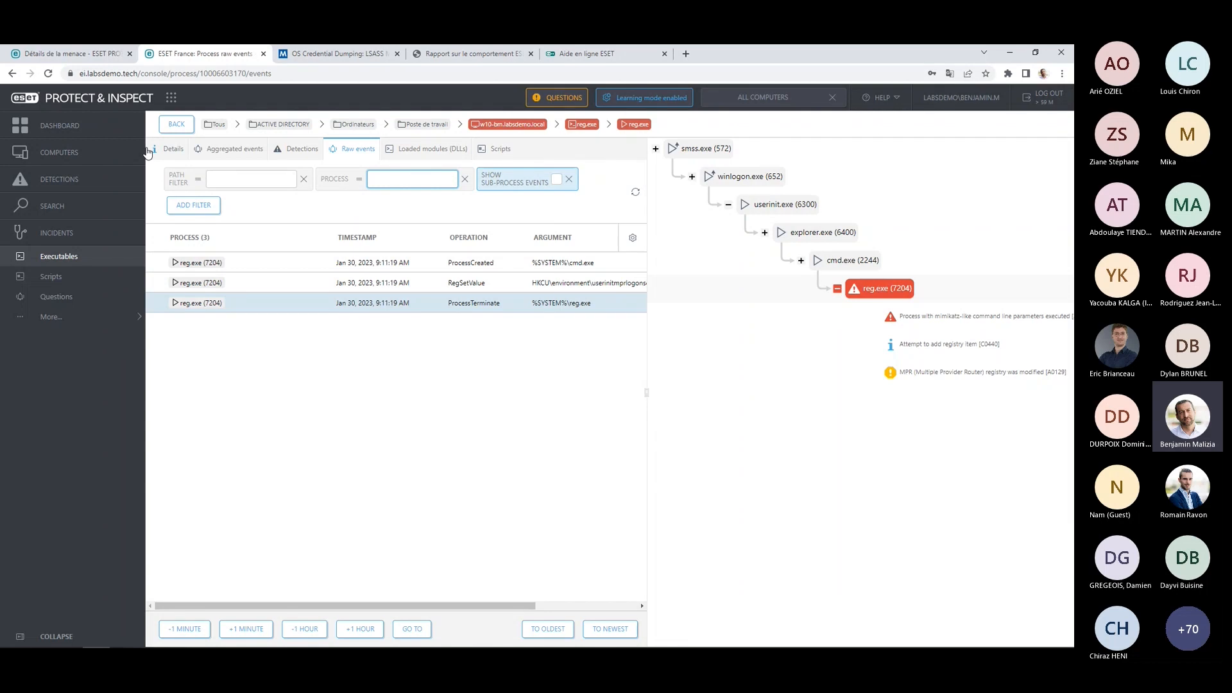
Go to the computers list, show the full details of w11-bm.labsdemo.local and list its recorded events.
{"action": "left_click", "coordinate": [71, 153]}
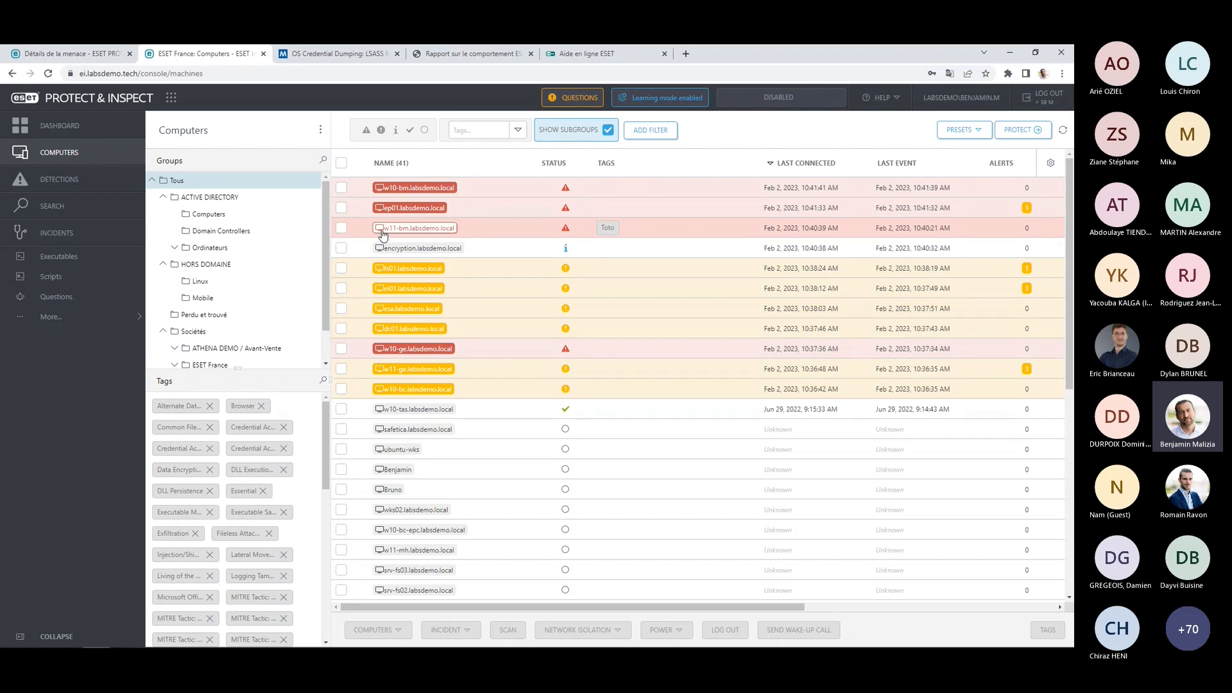
{"action": "left_click", "coordinate": [381, 231]}
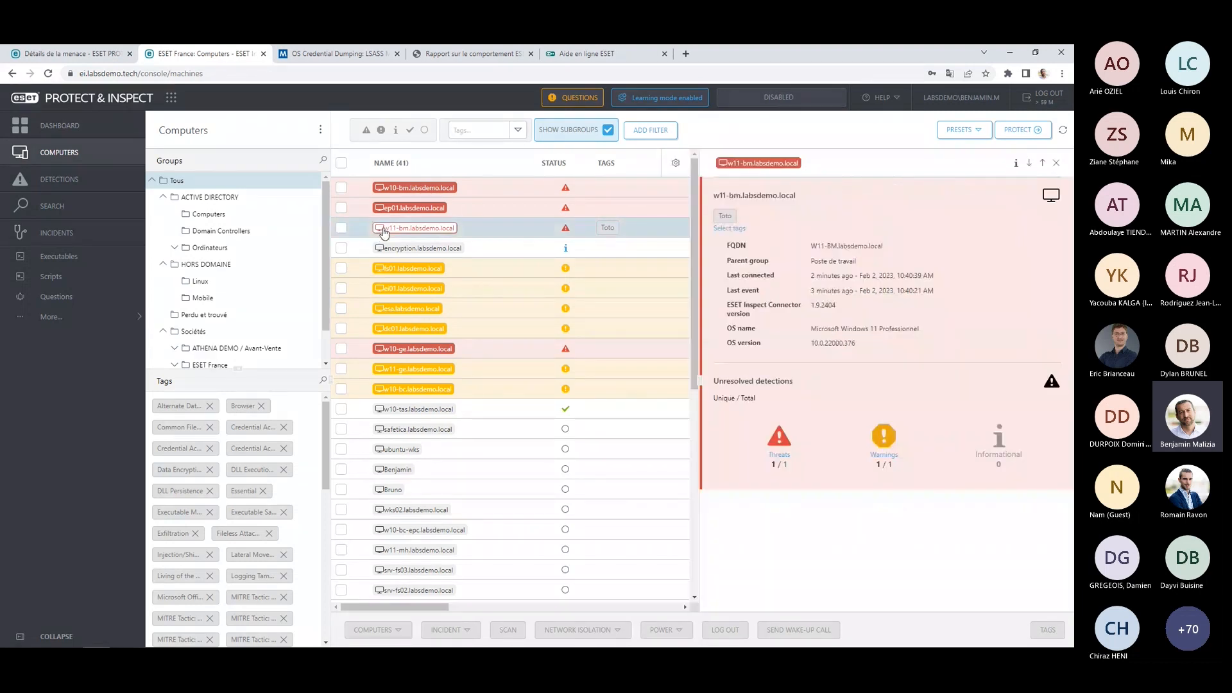
{"action": "left_click", "coordinate": [1016, 165]}
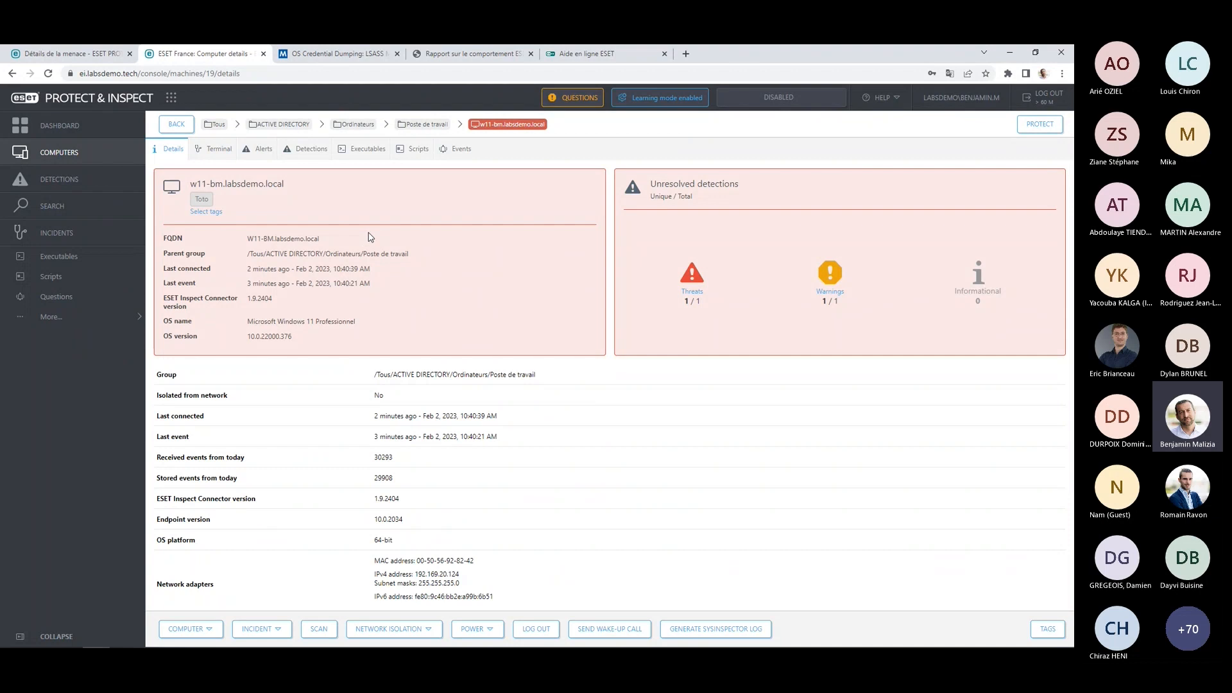
{"action": "left_click", "coordinate": [457, 150]}
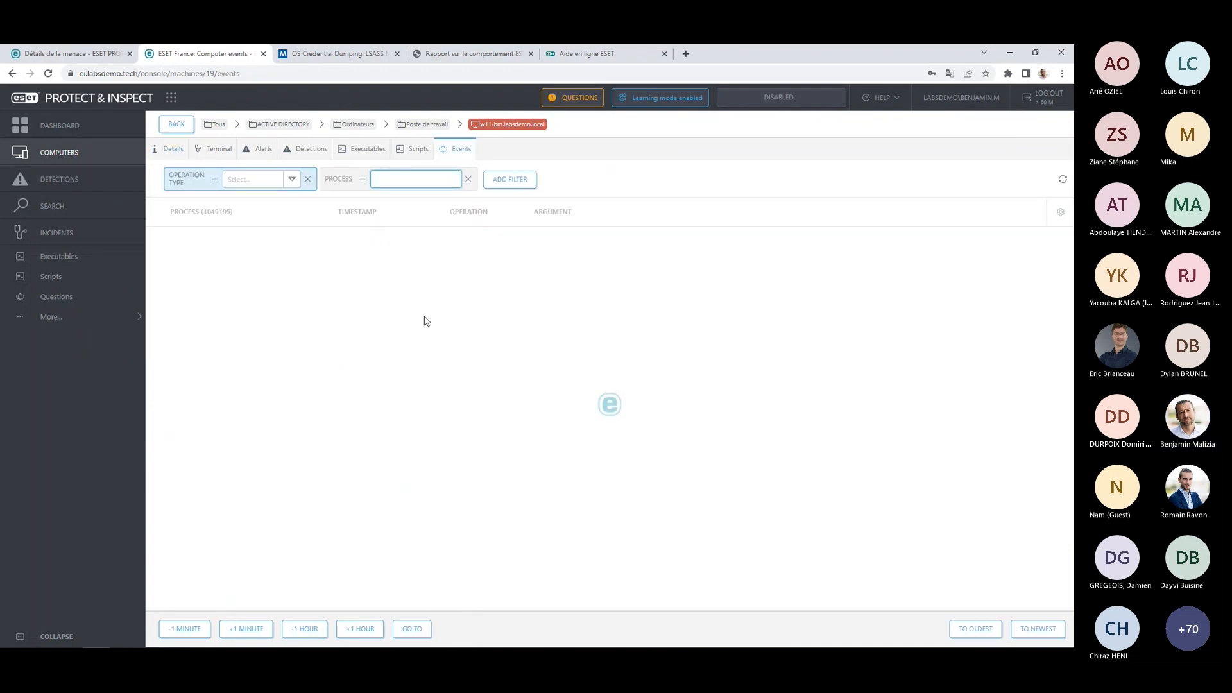
Examine the operation types available for filtering the computer's events, from process, file and network operations to user, WMI and driver operations.
{"action": "left_click", "coordinate": [292, 182]}
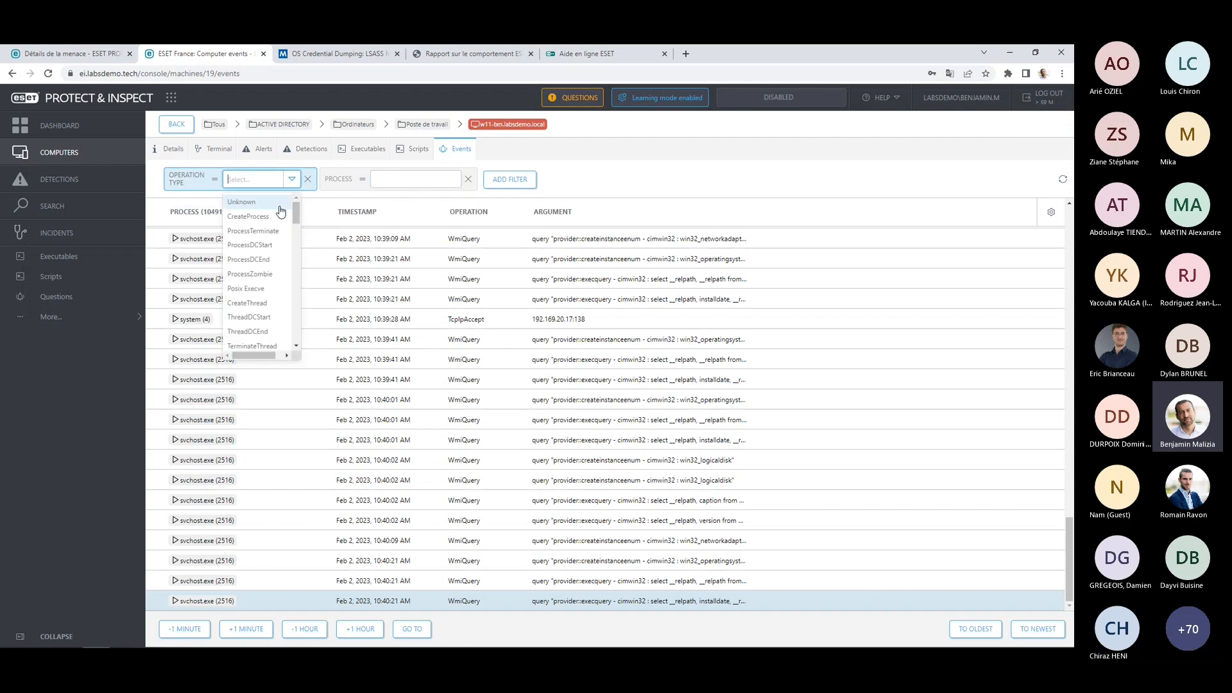
{"action": "scroll", "coordinate": [264, 234], "scroll_direction": "down", "scroll_amount": 1}
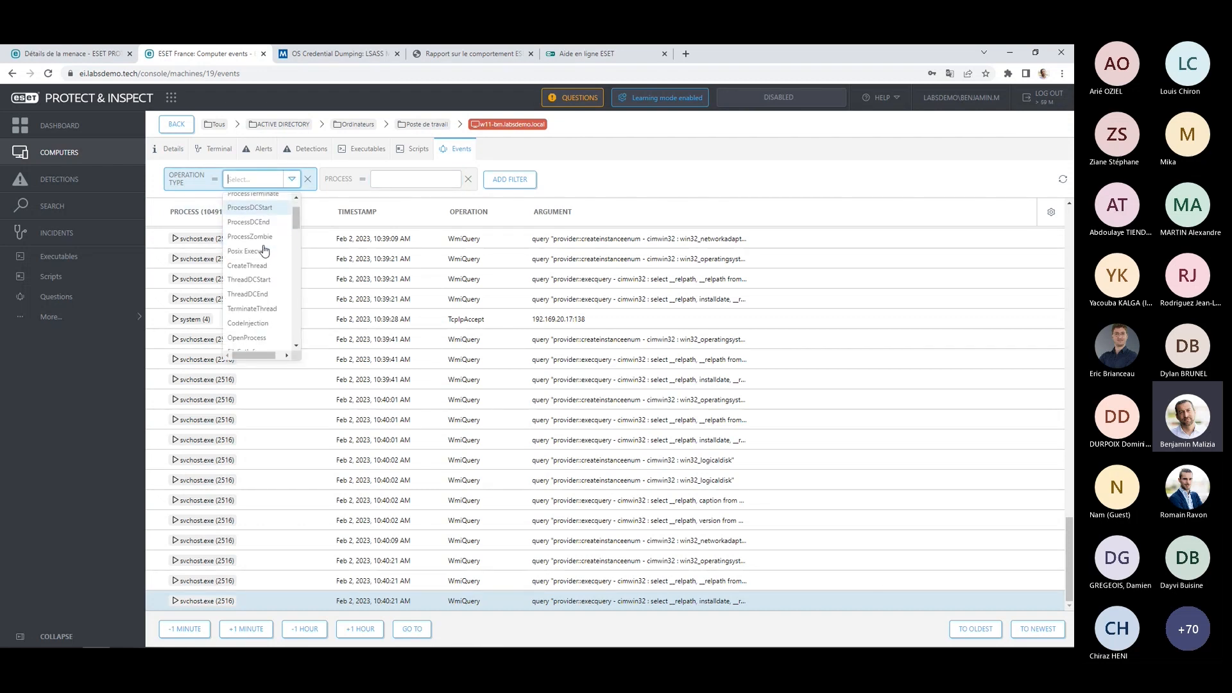
{"action": "scroll", "coordinate": [264, 247], "scroll_direction": "down", "scroll_amount": 2}
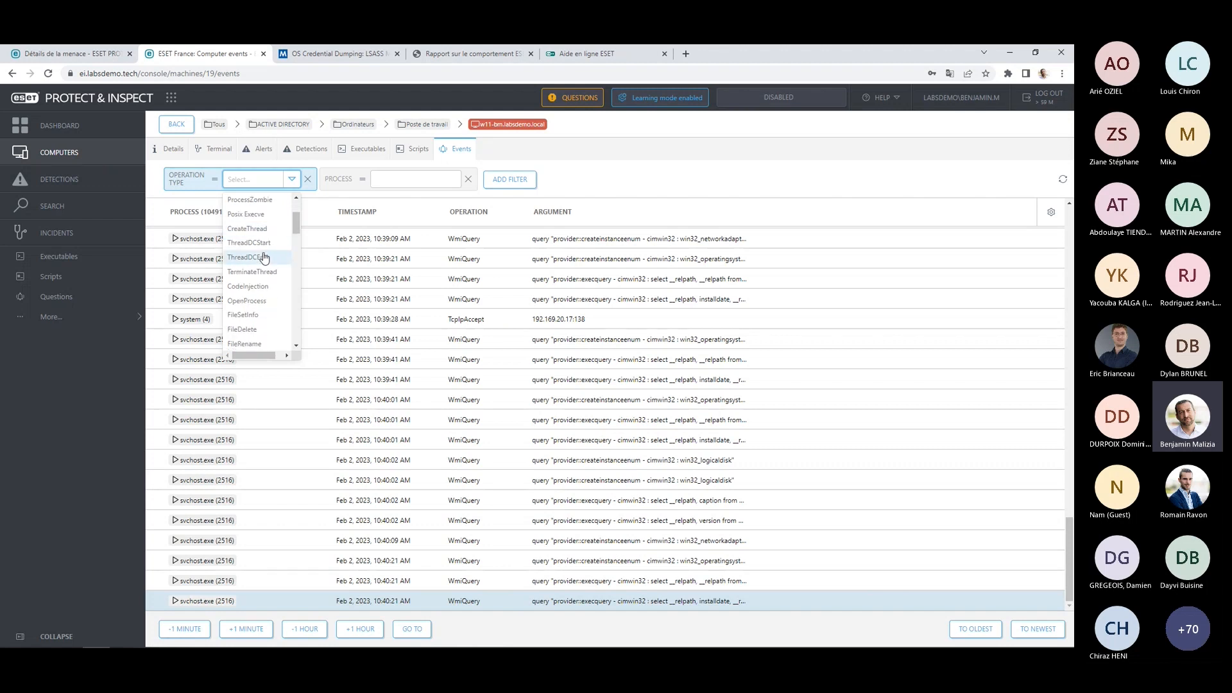
{"action": "scroll", "coordinate": [265, 250], "scroll_direction": "down", "scroll_amount": 1}
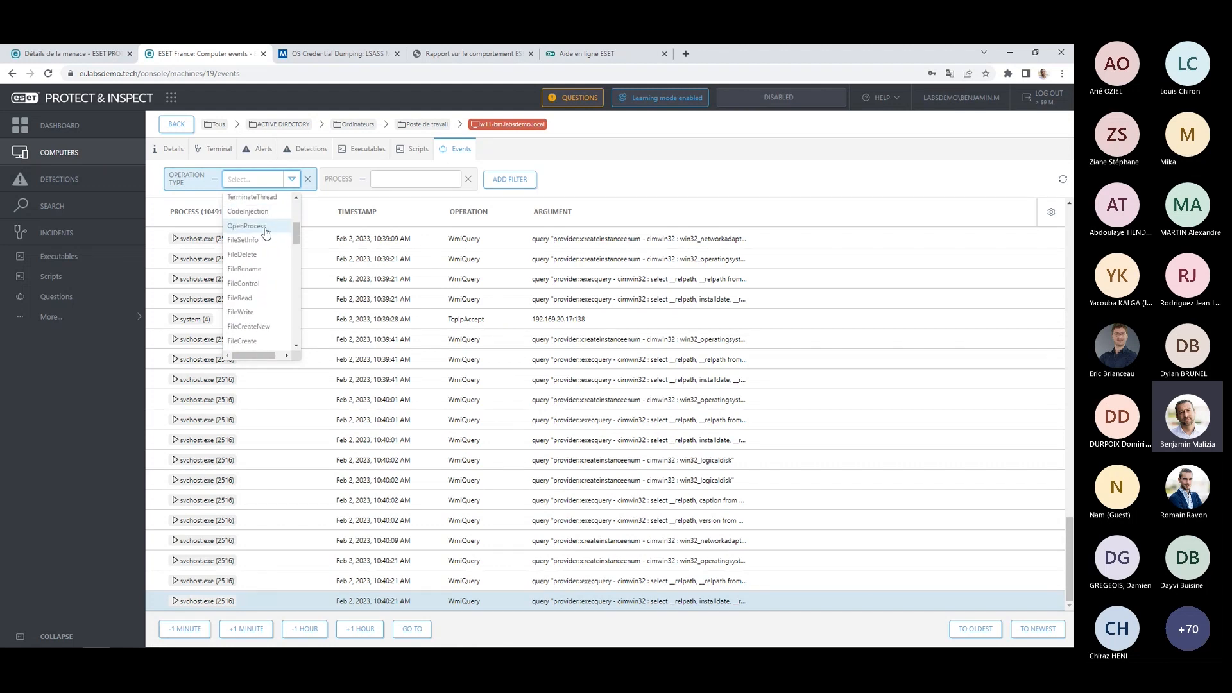
{"action": "scroll", "coordinate": [265, 240], "scroll_direction": "down", "scroll_amount": 2}
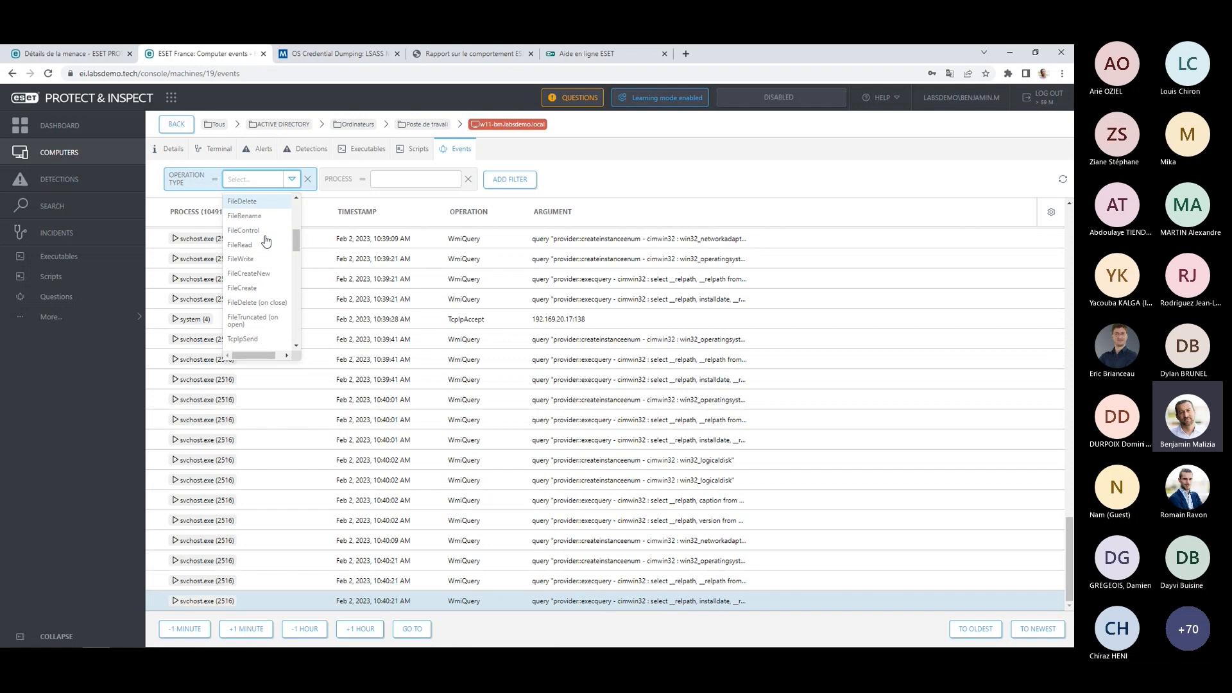
{"action": "scroll", "coordinate": [266, 241], "scroll_direction": "down", "scroll_amount": 2}
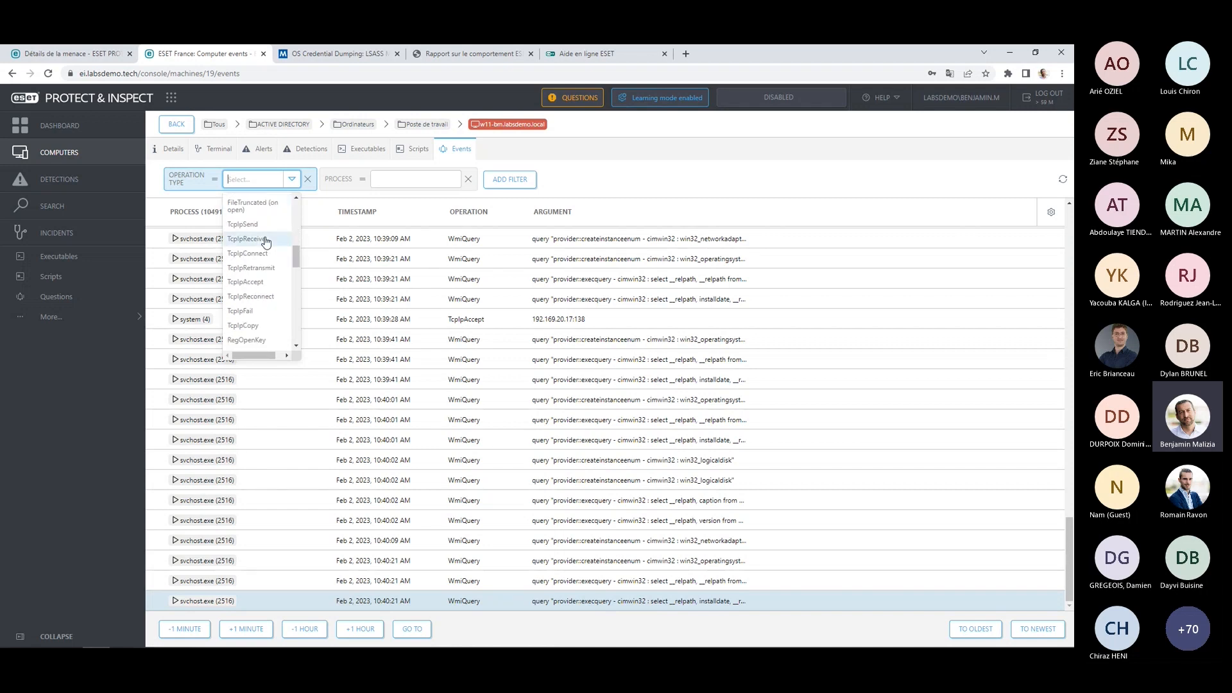
{"action": "scroll", "coordinate": [266, 242], "scroll_direction": "down", "scroll_amount": 2}
{"action": "scroll", "coordinate": [264, 246], "scroll_direction": "down", "scroll_amount": 2}
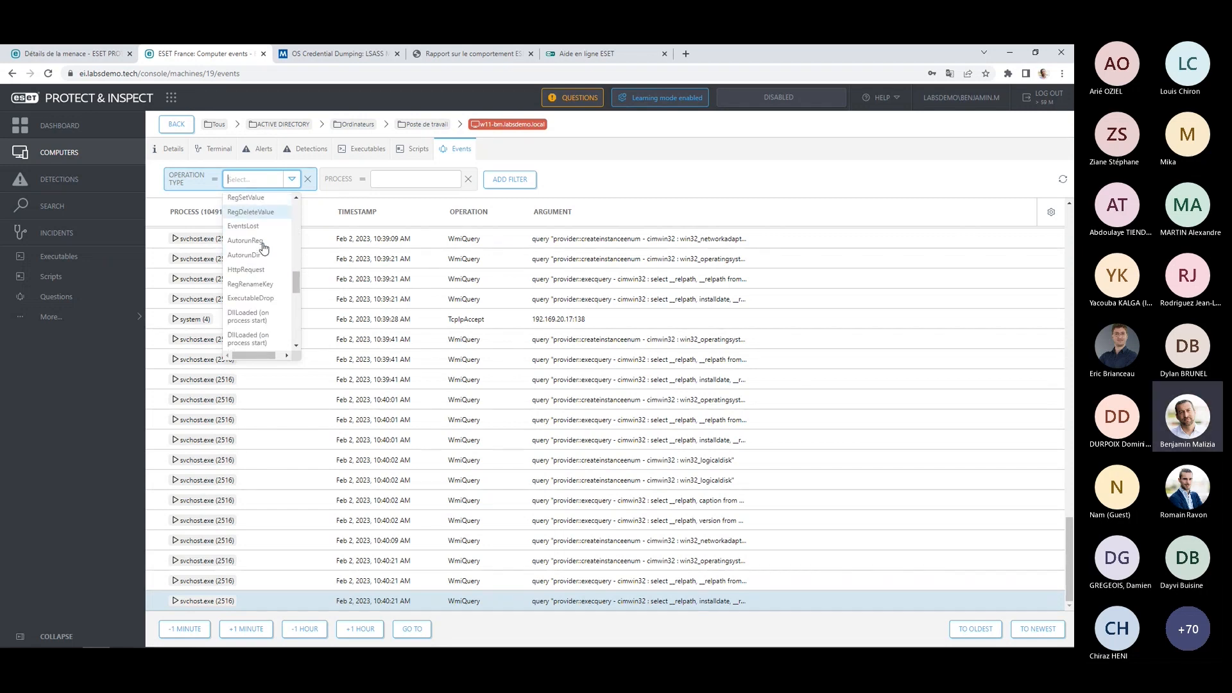
{"action": "scroll", "coordinate": [264, 257], "scroll_direction": "down", "scroll_amount": 2}
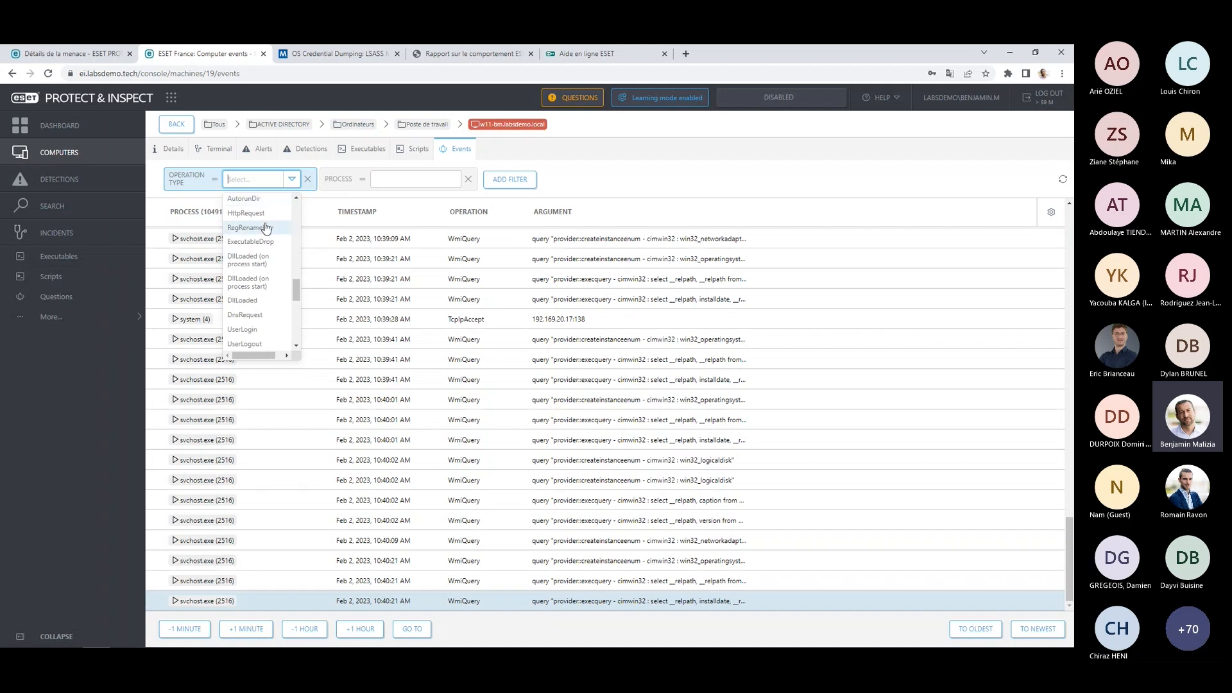
{"action": "scroll", "coordinate": [261, 255], "scroll_direction": "down", "scroll_amount": 2}
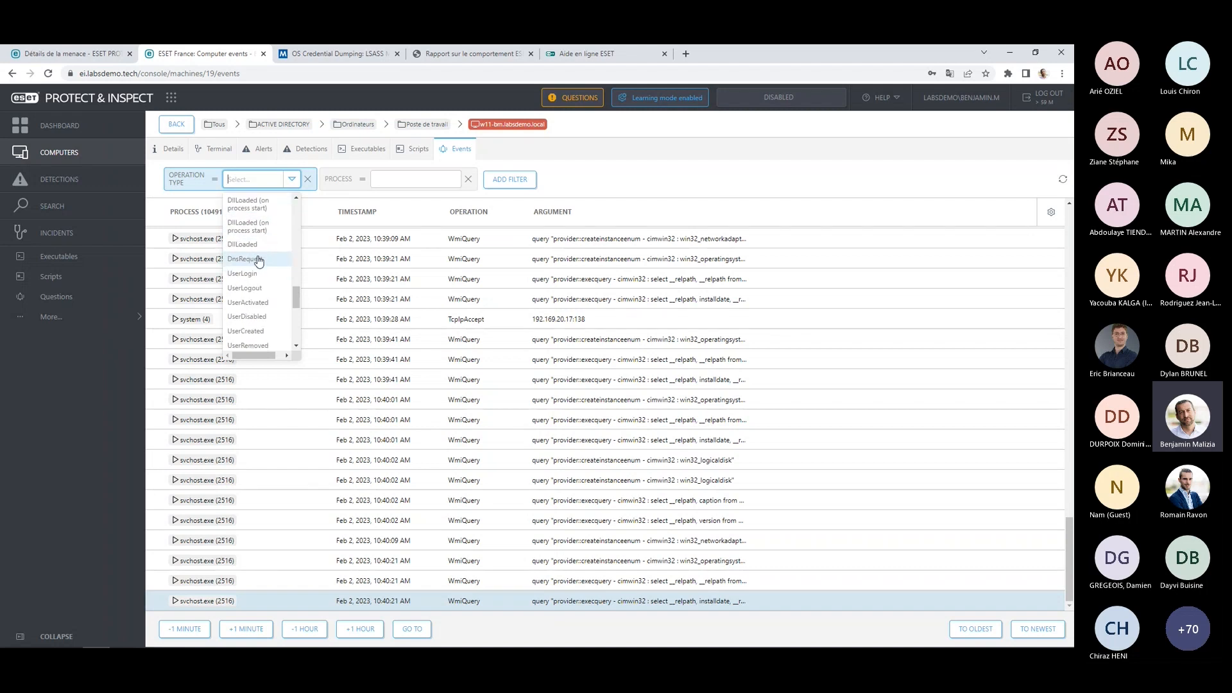
{"action": "scroll", "coordinate": [261, 257], "scroll_direction": "down", "scroll_amount": 2}
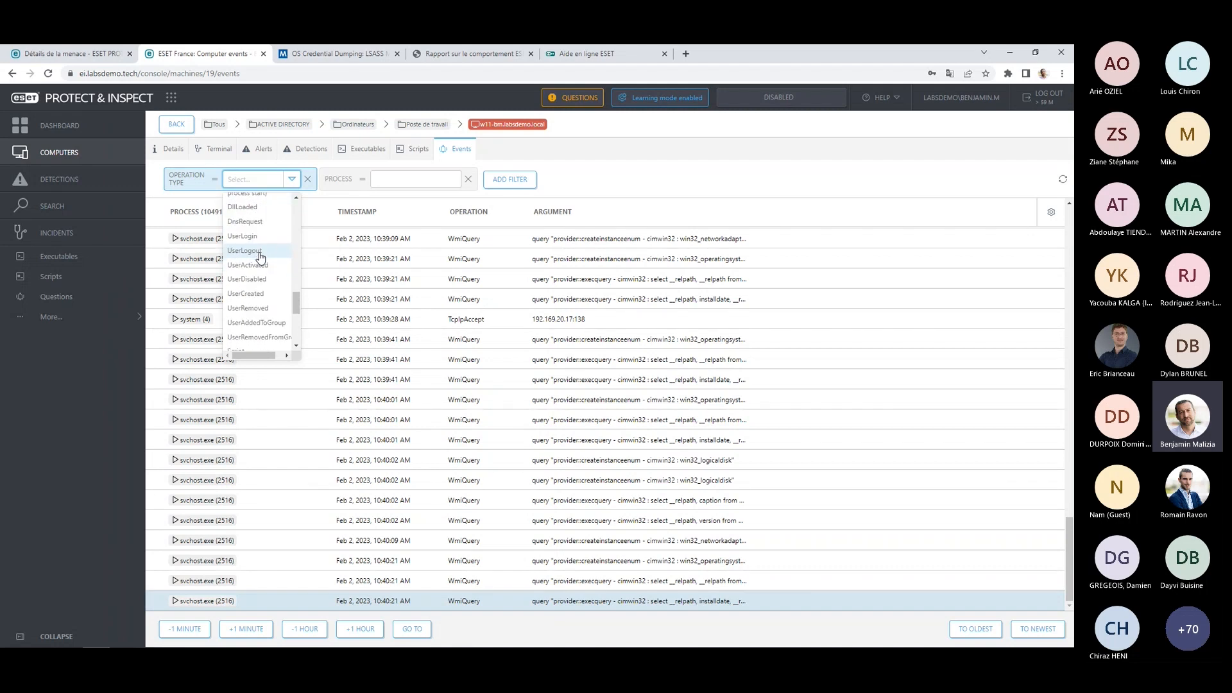
{"action": "scroll", "coordinate": [263, 260], "scroll_direction": "down", "scroll_amount": 1}
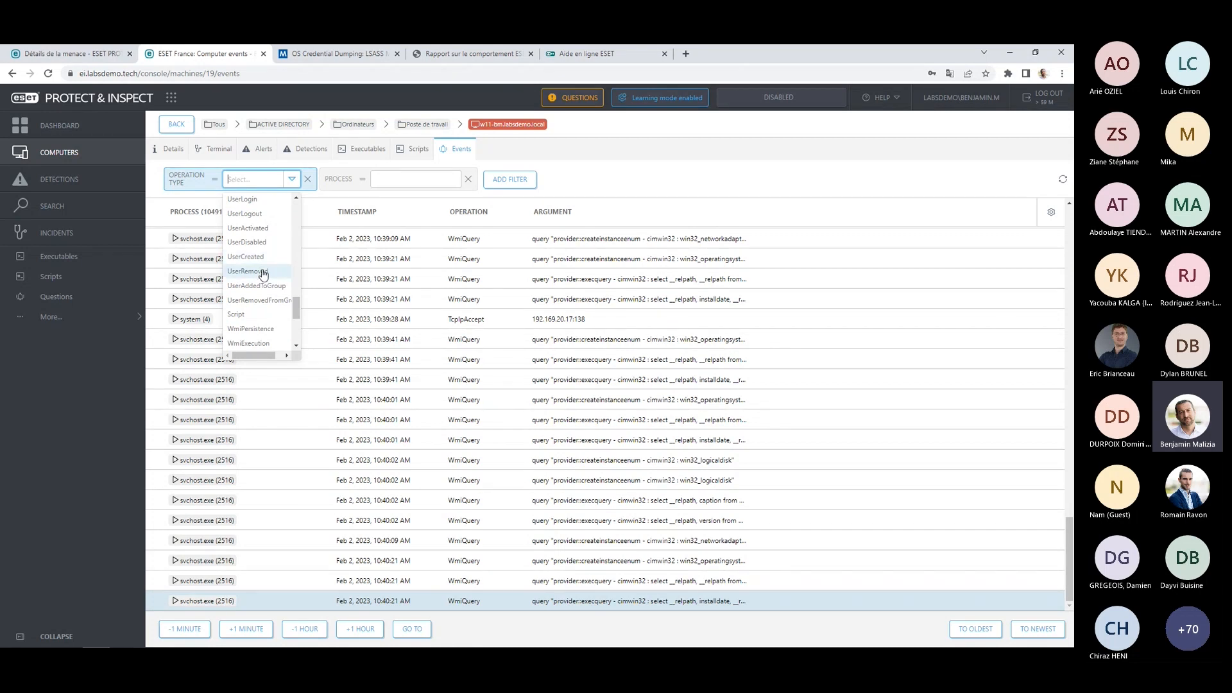
{"action": "scroll", "coordinate": [263, 274], "scroll_direction": "down", "scroll_amount": 1}
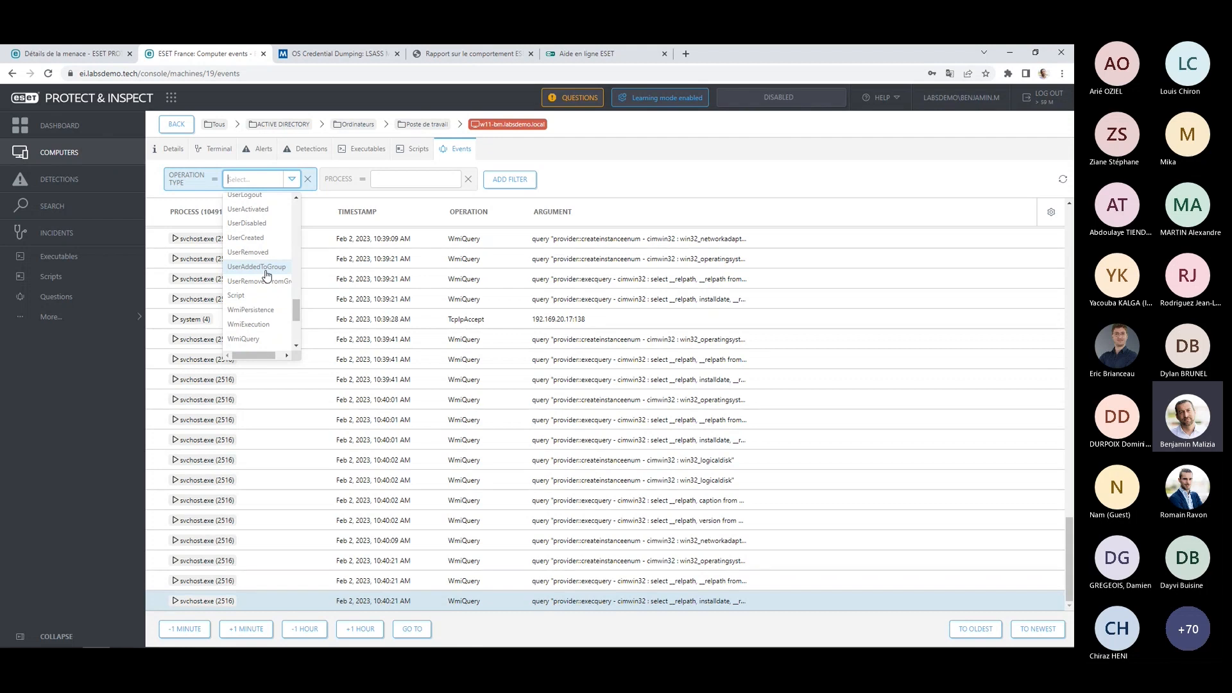
{"action": "scroll", "coordinate": [268, 286], "scroll_direction": "down", "scroll_amount": 5}
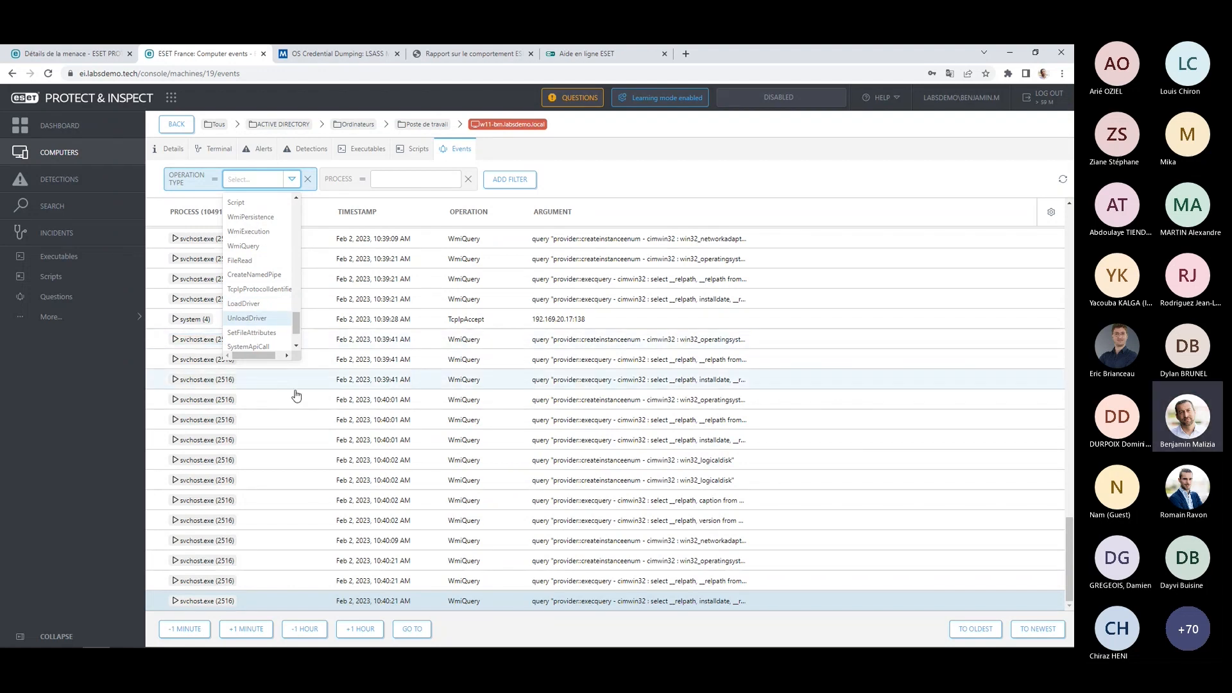
{"action": "left_click", "coordinate": [94, 426]}
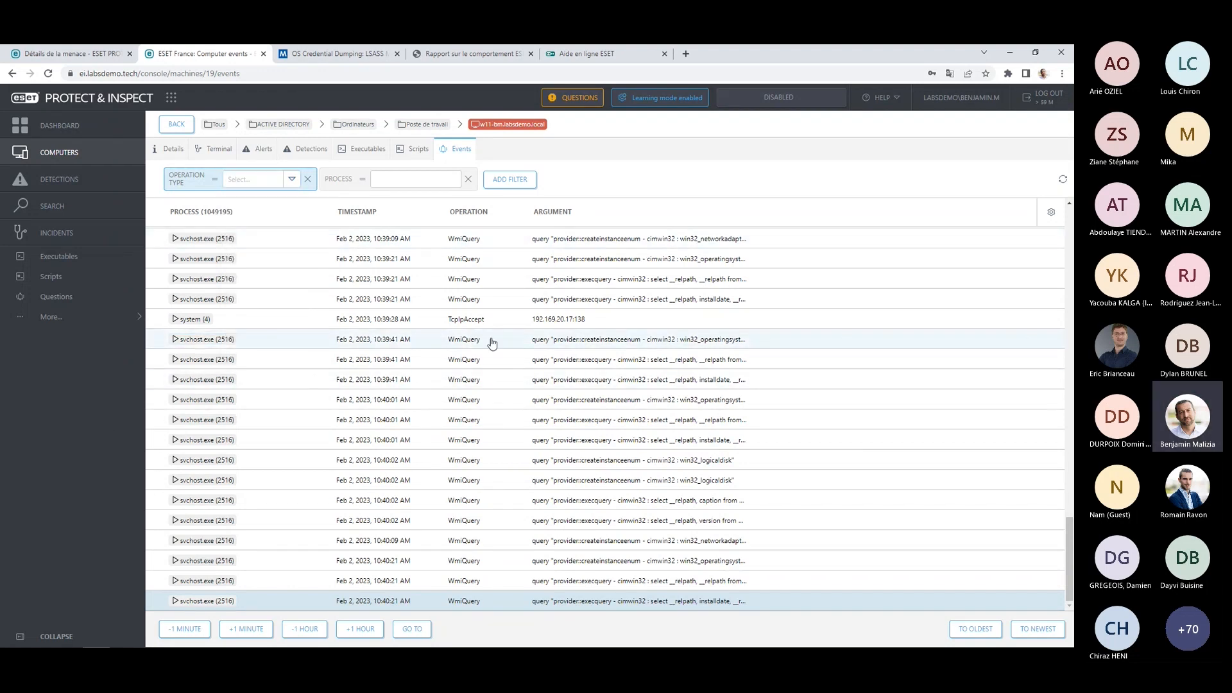
Go to the detection rules list and toggle its severity filter for warning and info rules.
{"action": "left_click", "coordinate": [77, 316]}
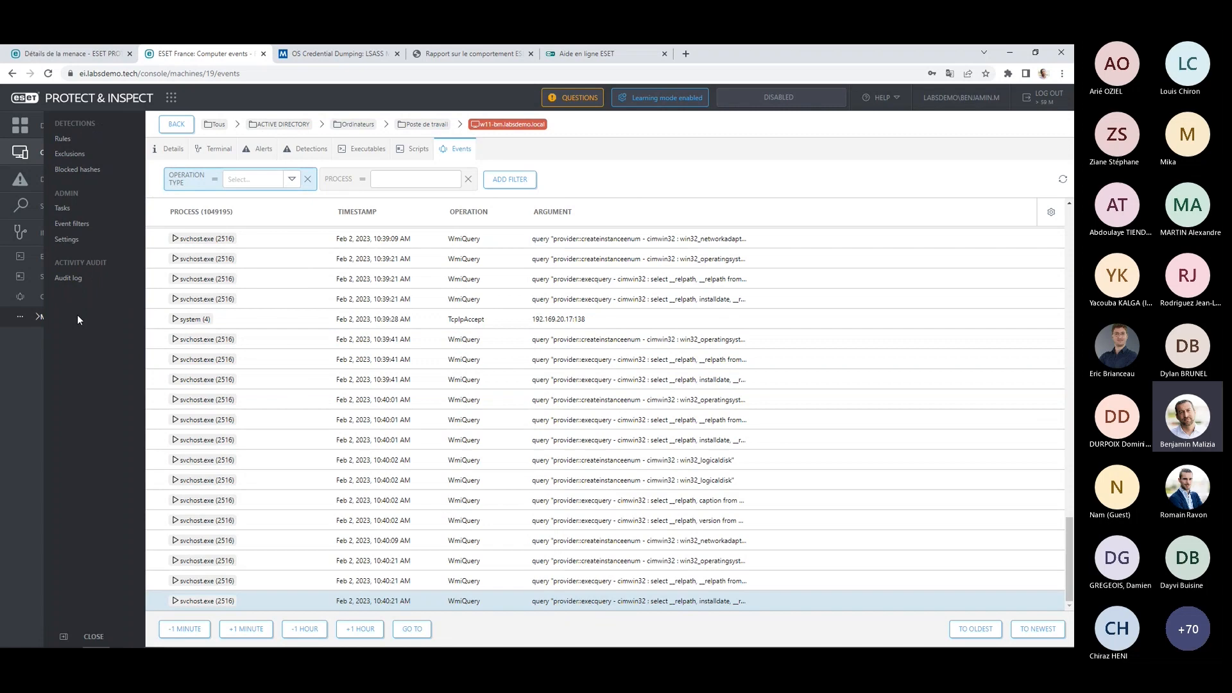
{"action": "left_click", "coordinate": [60, 143]}
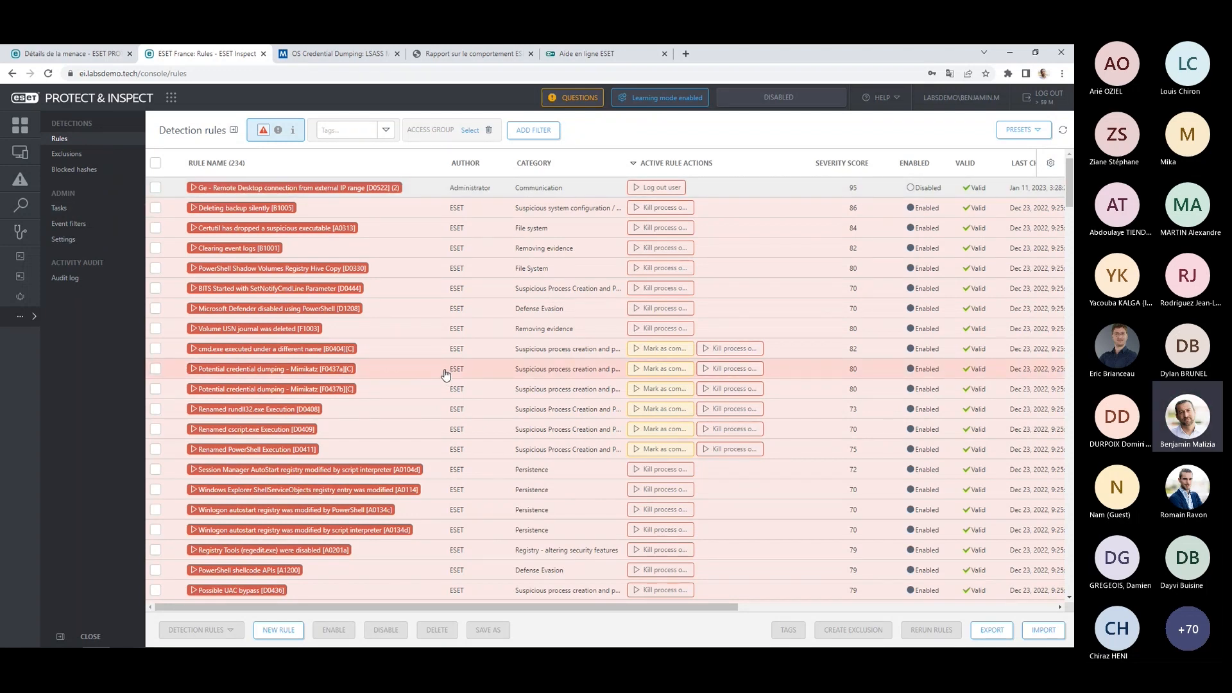
{"action": "left_click", "coordinate": [280, 131]}
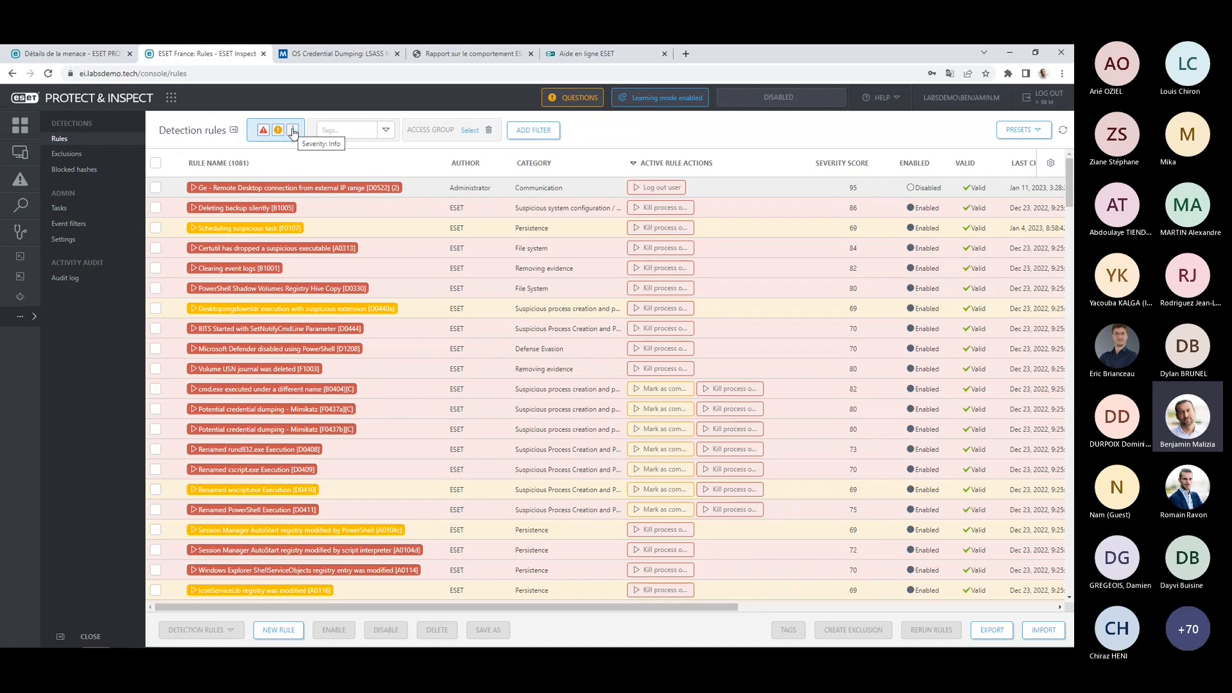
{"action": "left_click", "coordinate": [293, 131]}
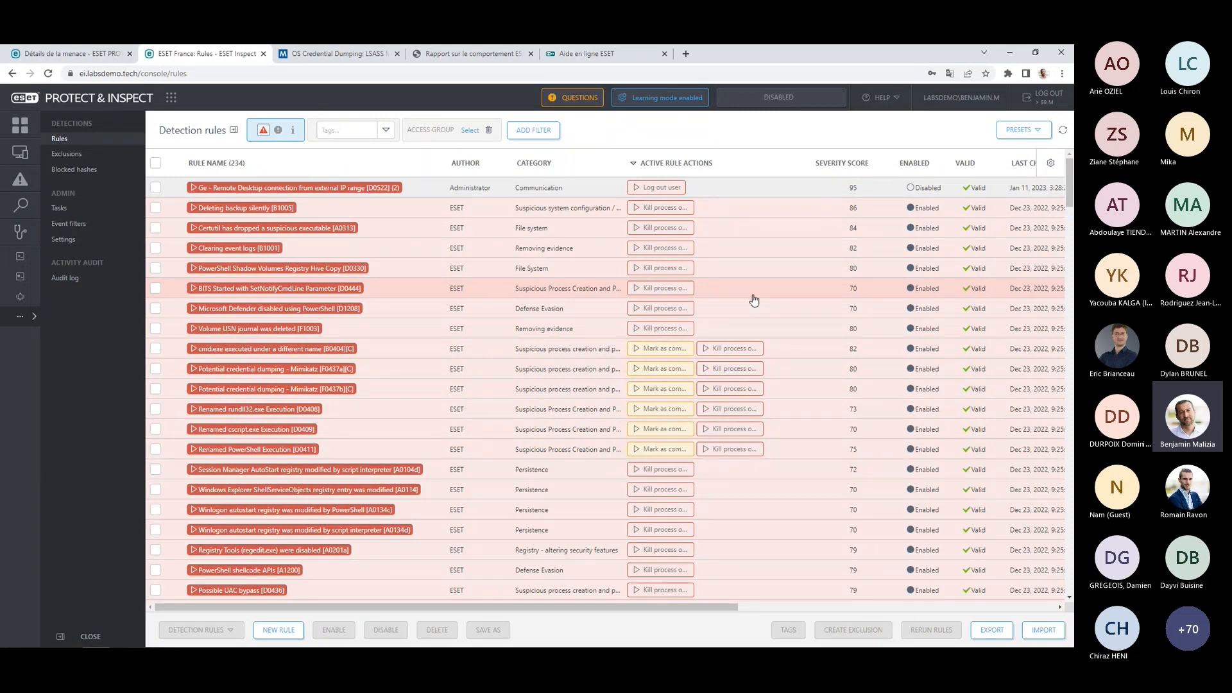
Browse the threat-severity rules and their active rule actions, and show the details of "Suspicious executable created in %startup% folder [A0127b]".
{"action": "scroll", "coordinate": [750, 299], "scroll_direction": "down", "scroll_amount": 2}
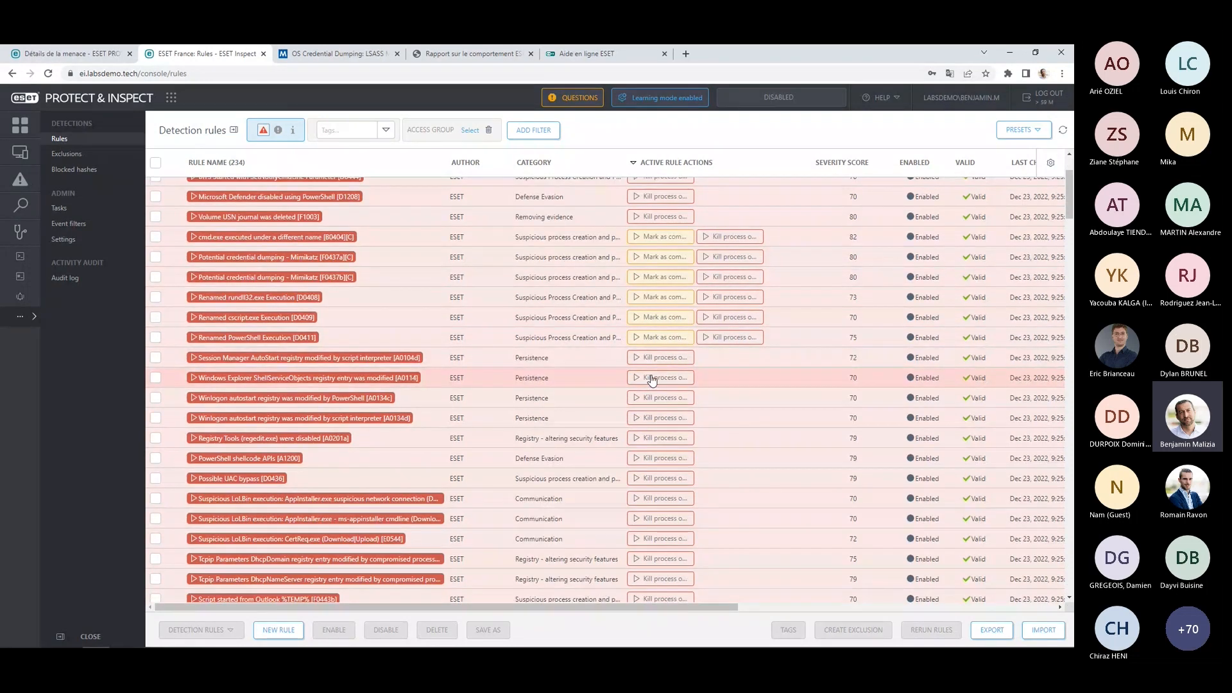
{"action": "scroll", "coordinate": [651, 379], "scroll_direction": "down", "scroll_amount": 5}
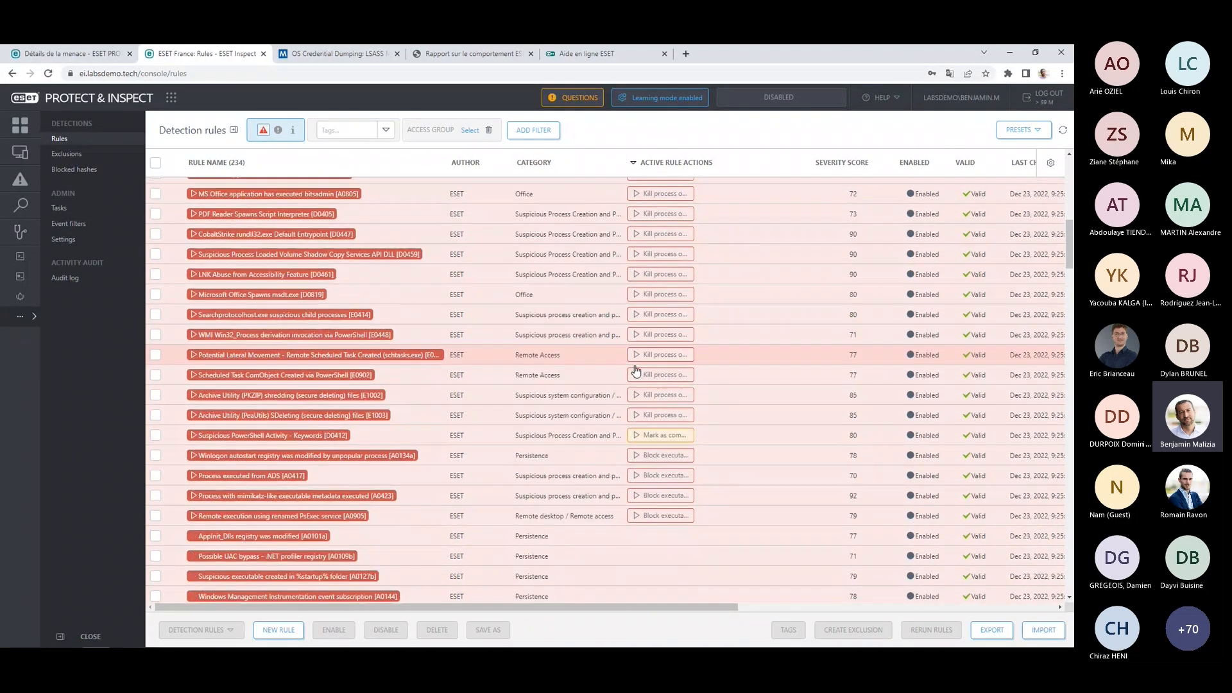
{"action": "scroll", "coordinate": [636, 371], "scroll_direction": "down", "scroll_amount": 2}
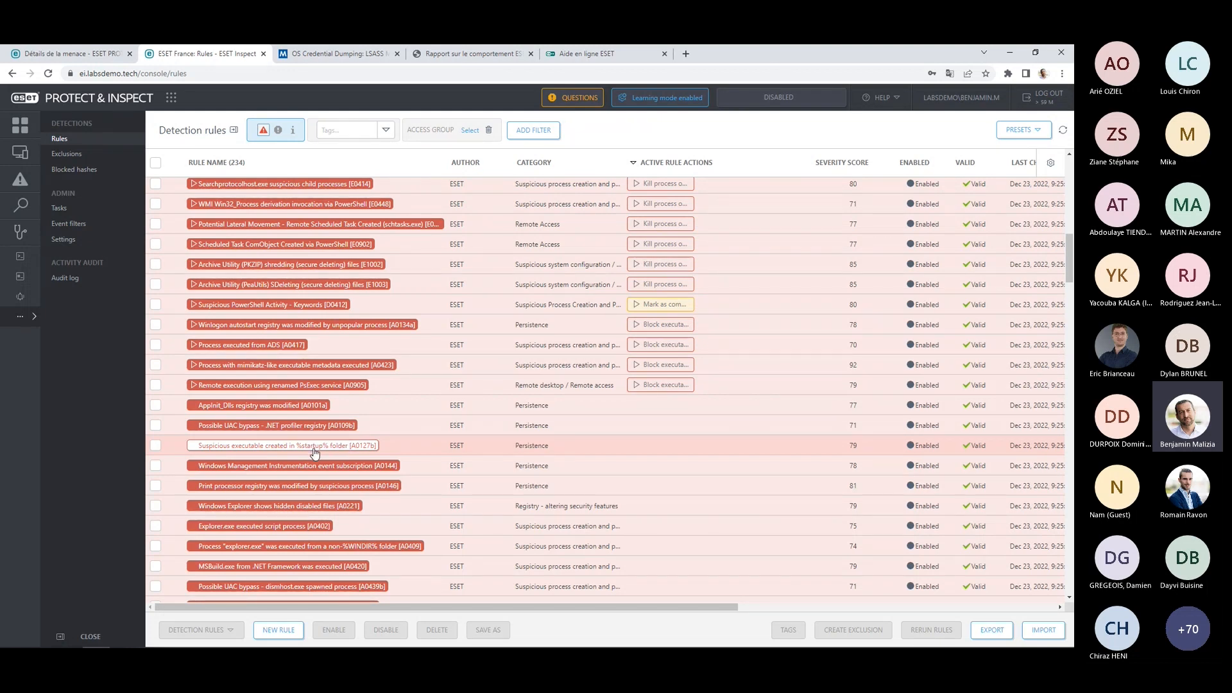
{"action": "left_click", "coordinate": [287, 445]}
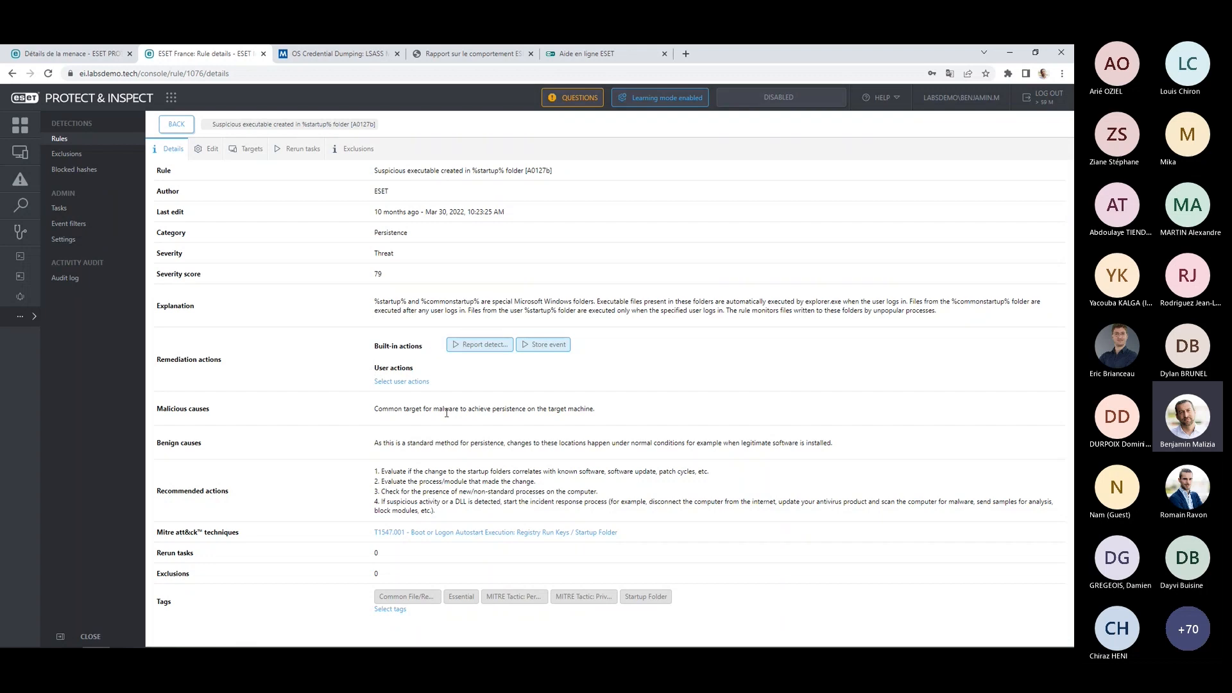
Review the network and computer protection actions that can be assigned to the rule, and close the selection without applying any.
{"action": "left_click", "coordinate": [429, 382]}
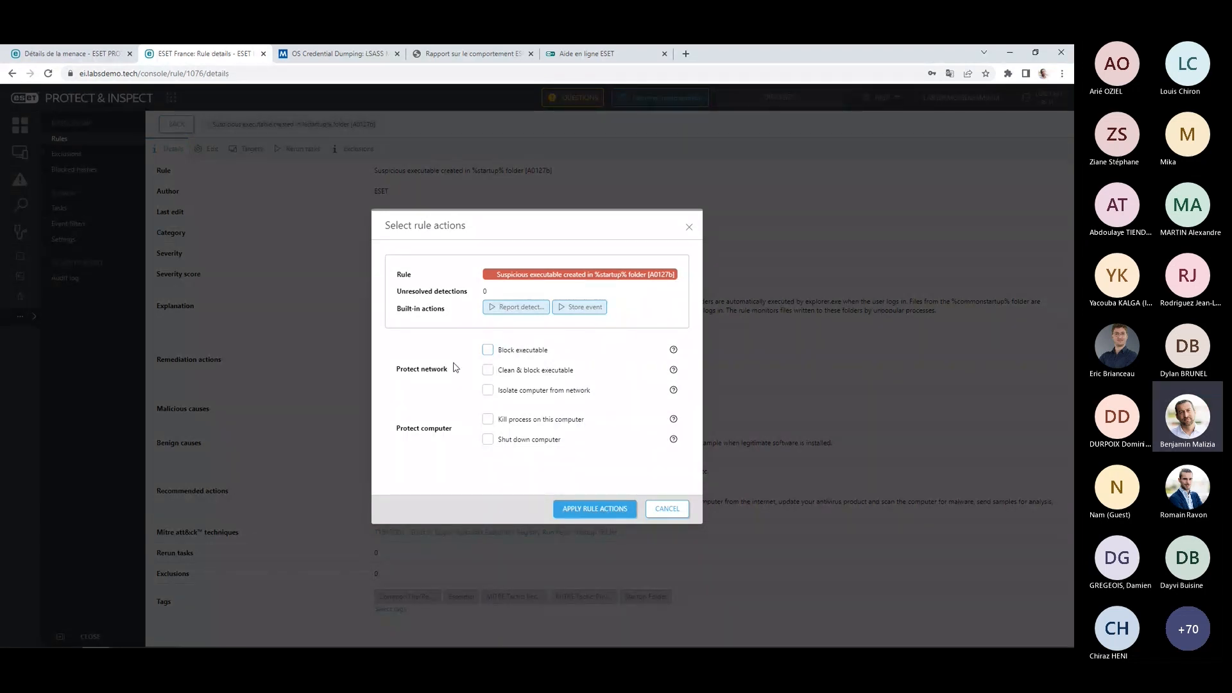
{"action": "left_click", "coordinate": [488, 370]}
{"action": "left_click", "coordinate": [523, 425]}
{"action": "left_click", "coordinate": [524, 394]}
{"action": "left_click", "coordinate": [687, 228]}
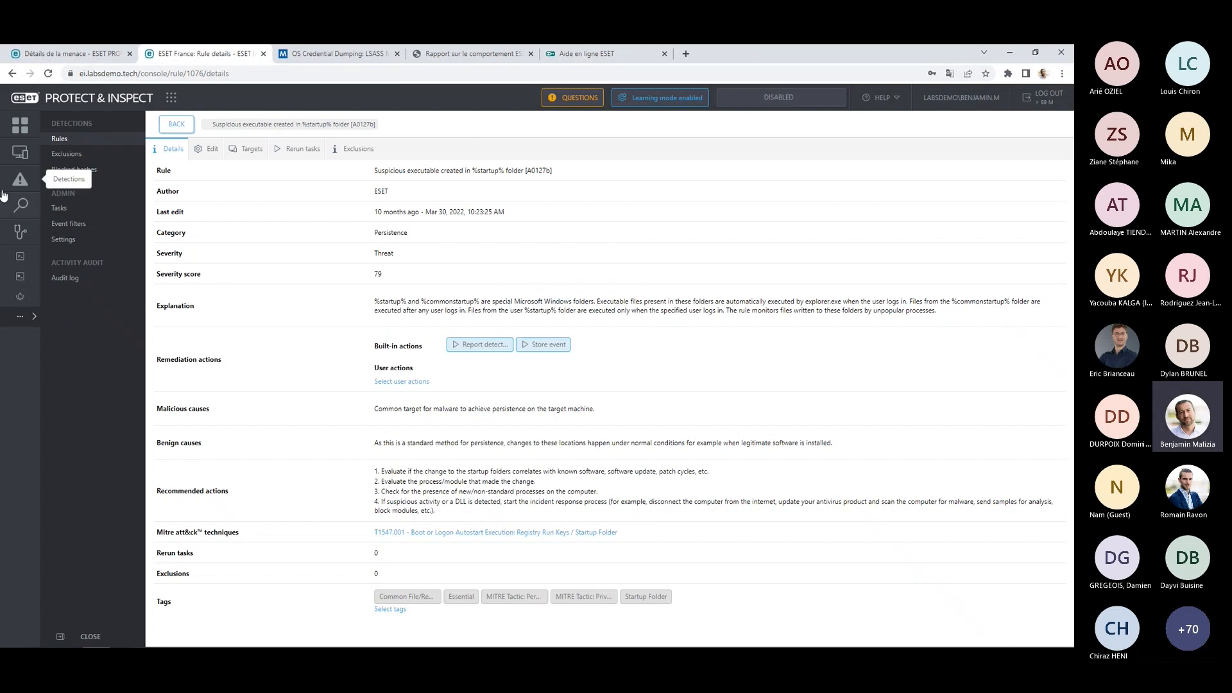